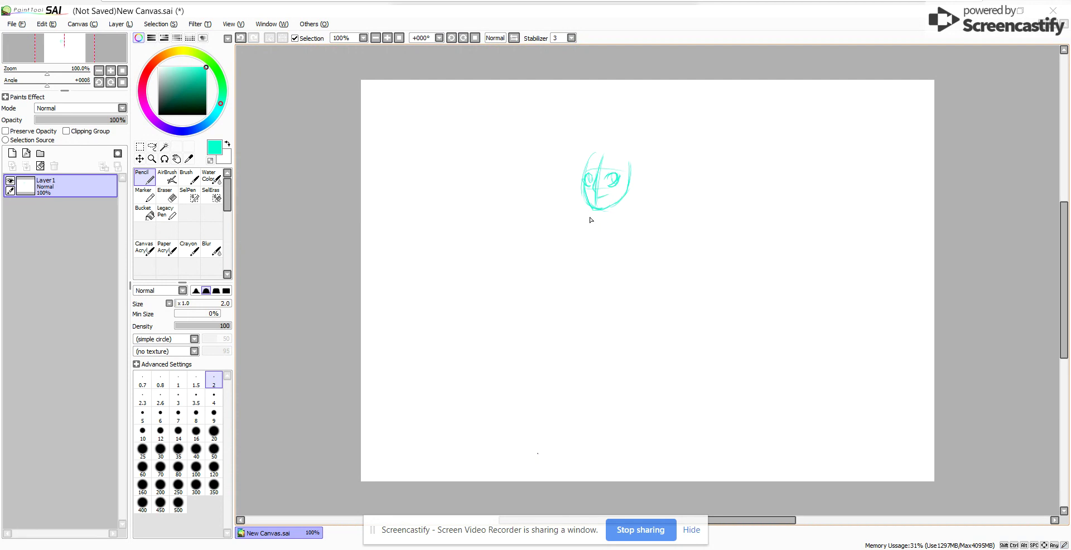
Step: Sketch the neck, round shoulder joints, torso and first arm lines below the head
{"action": "mouse_move", "coordinate": [586, 191]}
{"action": "left_mouse_down"}
{"action": "mouse_move", "coordinate": [628, 172]}
{"action": "mouse_move", "coordinate": [616, 204]}
{"action": "mouse_move", "coordinate": [625, 220]}
{"action": "mouse_move", "coordinate": [595, 221]}
{"action": "left_mouse_up"}
{"action": "left_click", "coordinate": [576, 431]}
{"action": "mouse_move", "coordinate": [624, 223]}
{"action": "left_mouse_down"}
{"action": "mouse_move", "coordinate": [639, 226]}
{"action": "mouse_move", "coordinate": [589, 219]}
{"action": "mouse_move", "coordinate": [591, 249]}
{"action": "mouse_move", "coordinate": [601, 301]}
{"action": "mouse_move", "coordinate": [634, 306]}
{"action": "left_mouse_up"}
{"action": "left_click_drag", "start_coordinate": [629, 231], "coordinate": [626, 306]}
{"action": "left_click_drag", "start_coordinate": [591, 226], "coordinate": [584, 277]}
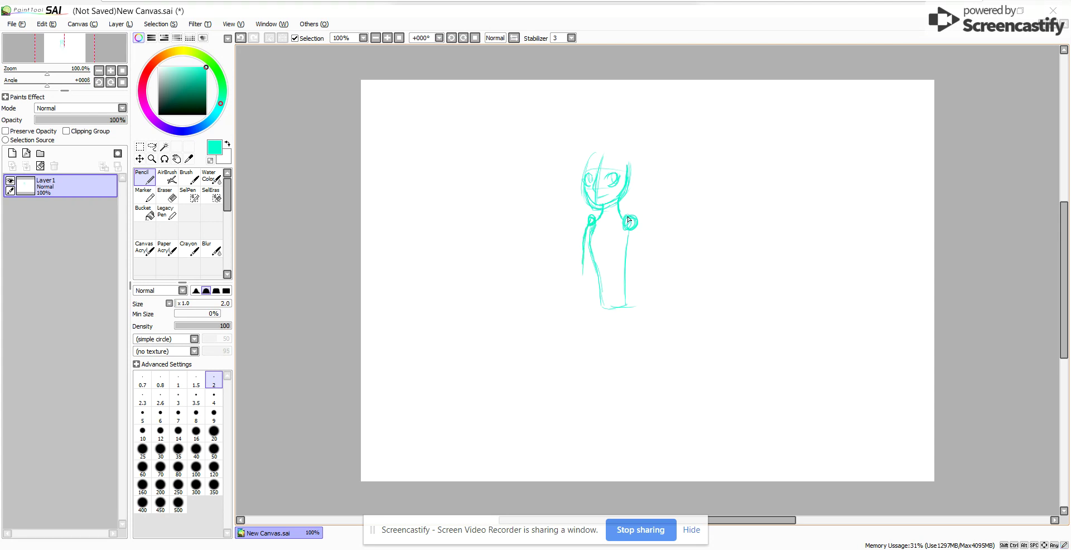
{"action": "left_click_drag", "start_coordinate": [639, 223], "coordinate": [645, 308]}
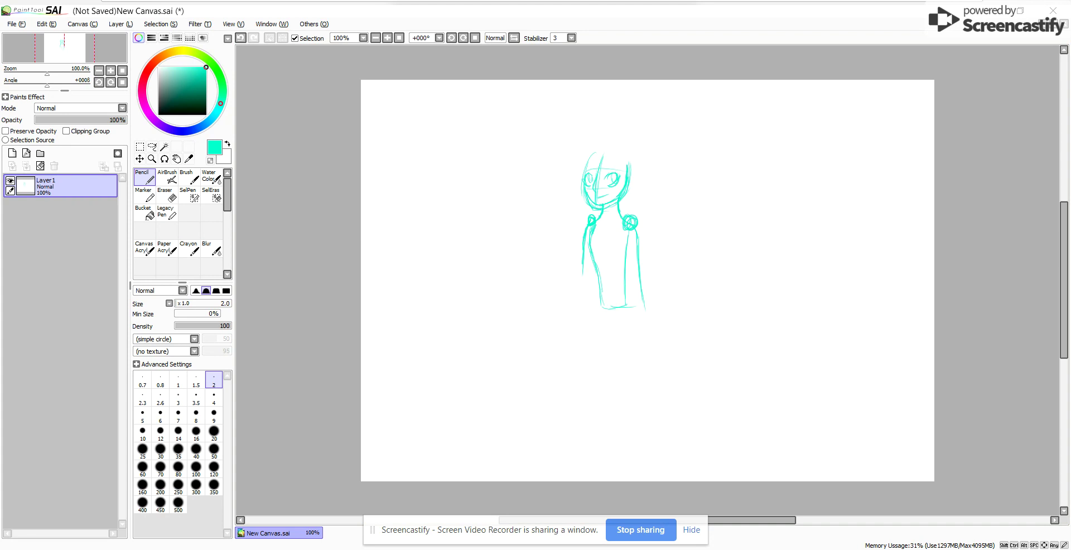
Step: Sketch long outward-flaring cloak lines from both shoulders
{"action": "left_click_drag", "start_coordinate": [638, 234], "coordinate": [677, 329]}
{"action": "left_click_drag", "start_coordinate": [639, 245], "coordinate": [656, 325]}
{"action": "left_click_drag", "start_coordinate": [585, 233], "coordinate": [538, 357]}
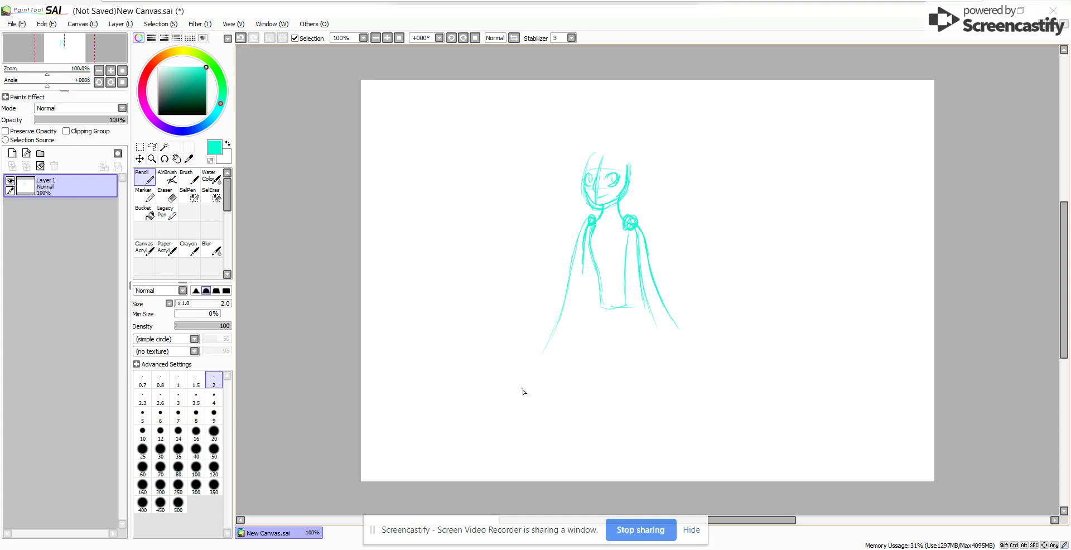
Step: Open aster jpg.jpg as a reference picture, view it, and return to the sketch canvas
{"action": "left_click", "coordinate": [24, 26]}
{"action": "left_click", "coordinate": [27, 37]}
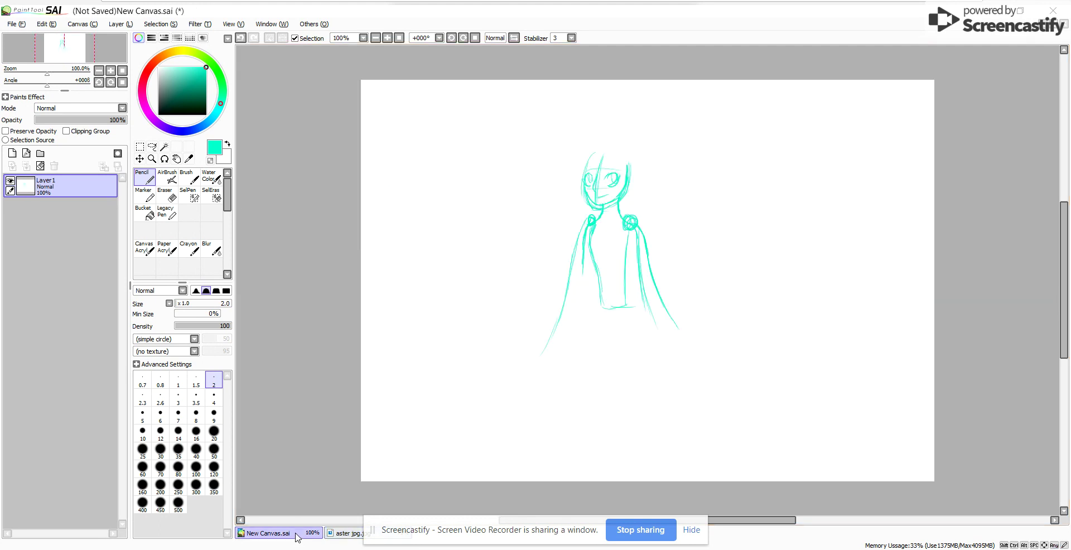
{"action": "left_click", "coordinate": [298, 537]}
{"action": "left_click", "coordinate": [339, 535]}
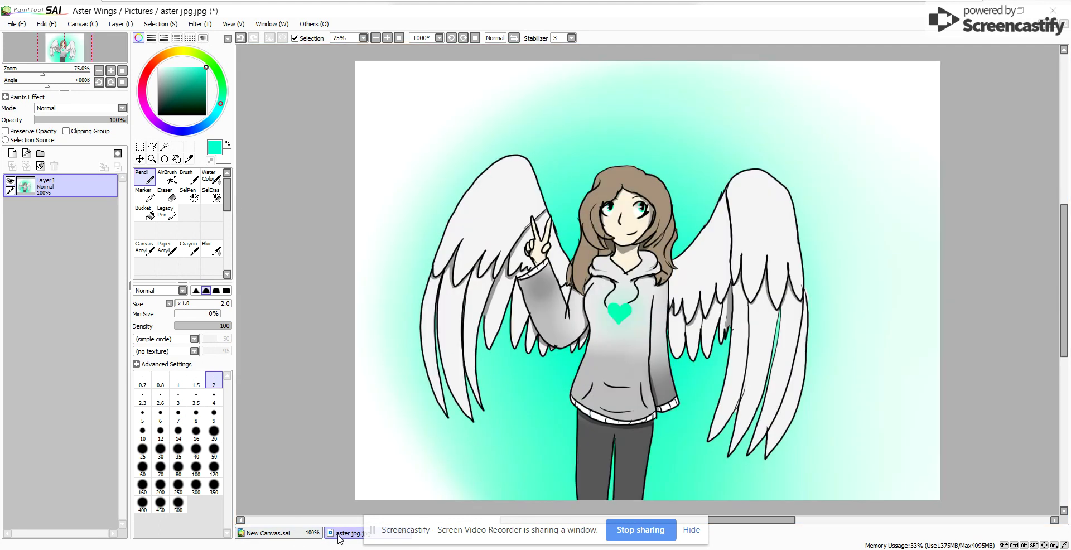
{"action": "left_click", "coordinate": [307, 536]}
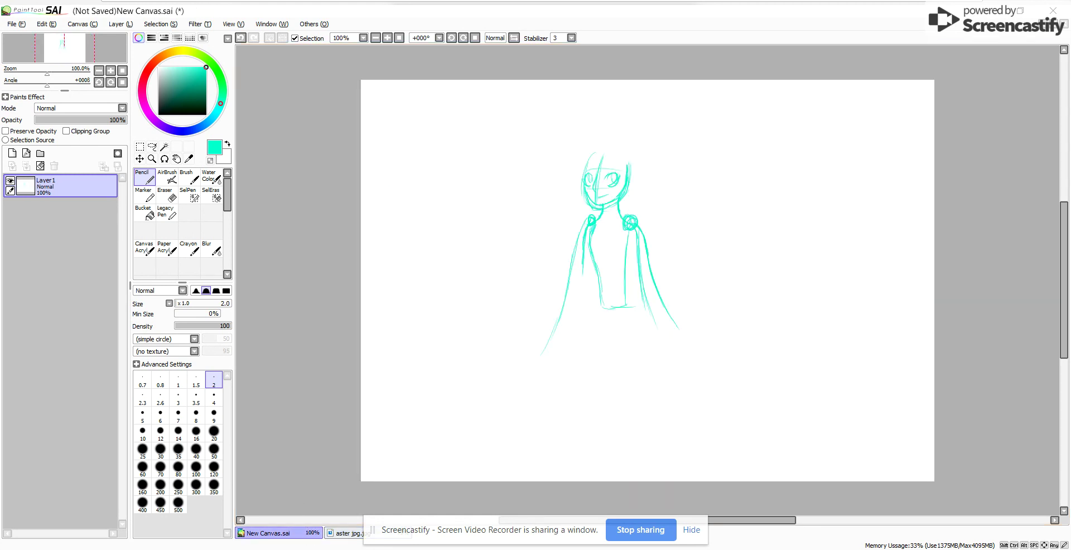
{"action": "left_click", "coordinate": [336, 534]}
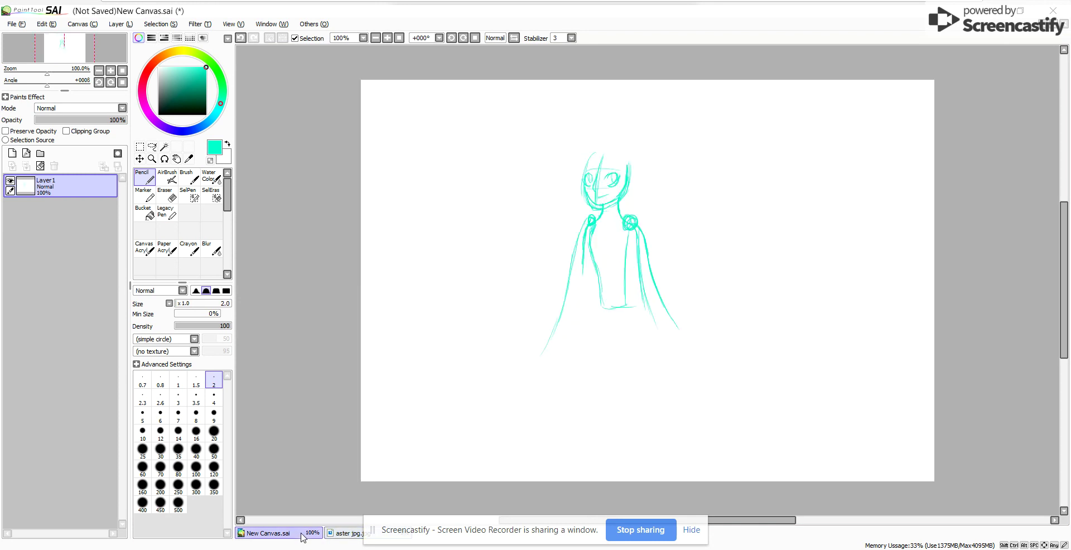
{"action": "left_click", "coordinate": [300, 537]}
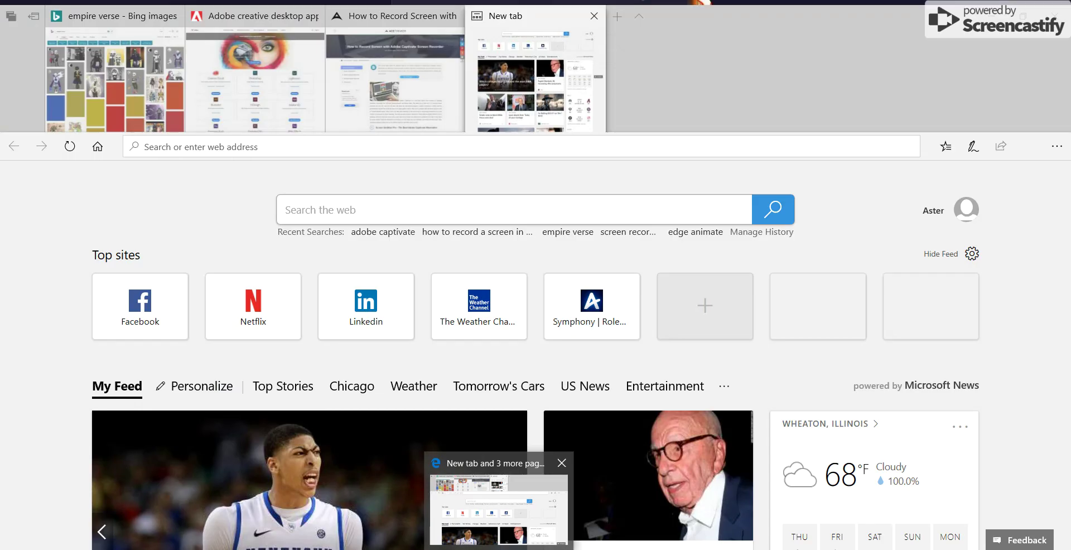
{"action": "left_click", "coordinate": [346, 527]}
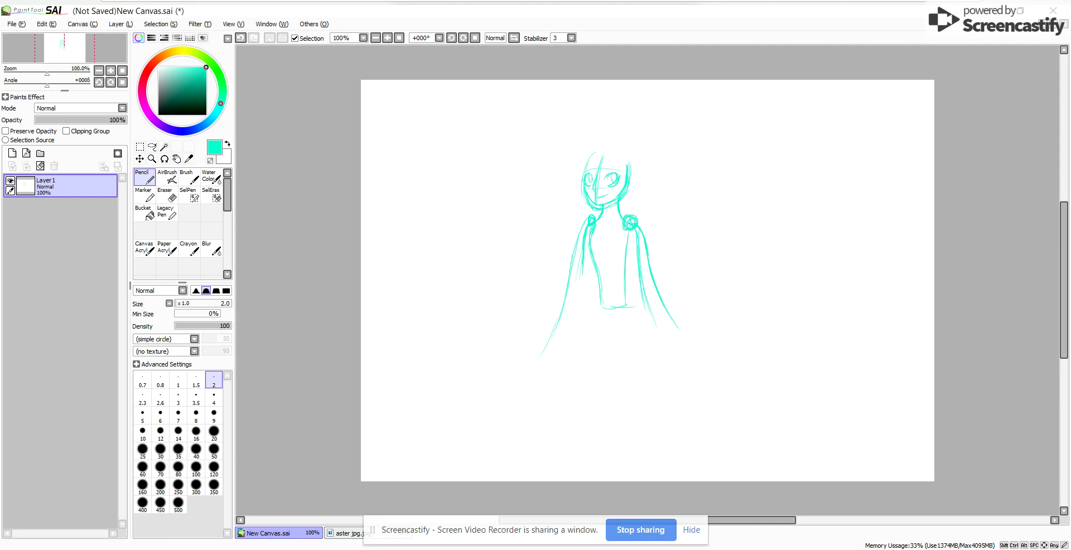
Step: Sketch the wide cloak panels on both sides of the torso, with inner edges and slanted hems
{"action": "left_click_drag", "start_coordinate": [623, 231], "coordinate": [623, 326]}
{"action": "mouse_move", "coordinate": [627, 273]}
{"action": "left_mouse_down"}
{"action": "mouse_move", "coordinate": [643, 383]}
{"action": "mouse_move", "coordinate": [699, 362]}
{"action": "mouse_move", "coordinate": [666, 300]}
{"action": "mouse_move", "coordinate": [662, 322]}
{"action": "mouse_move", "coordinate": [679, 356]}
{"action": "mouse_move", "coordinate": [656, 360]}
{"action": "mouse_move", "coordinate": [636, 310]}
{"action": "left_mouse_up"}
{"action": "left_click", "coordinate": [646, 386]}
{"action": "mouse_move", "coordinate": [646, 351]}
{"action": "left_mouse_down"}
{"action": "mouse_move", "coordinate": [640, 232]}
{"action": "mouse_move", "coordinate": [581, 258]}
{"action": "mouse_move", "coordinate": [580, 229]}
{"action": "mouse_move", "coordinate": [550, 365]}
{"action": "left_mouse_up"}
{"action": "left_click_drag", "start_coordinate": [563, 330], "coordinate": [550, 372]}
{"action": "left_click_drag", "start_coordinate": [567, 274], "coordinate": [548, 347]}
{"action": "mouse_move", "coordinate": [569, 249]}
{"action": "left_mouse_down"}
{"action": "mouse_move", "coordinate": [548, 341]}
{"action": "mouse_move", "coordinate": [551, 325]}
{"action": "mouse_move", "coordinate": [550, 356]}
{"action": "mouse_move", "coordinate": [563, 349]}
{"action": "mouse_move", "coordinate": [556, 356]}
{"action": "mouse_move", "coordinate": [563, 323]}
{"action": "mouse_move", "coordinate": [570, 370]}
{"action": "left_mouse_up"}
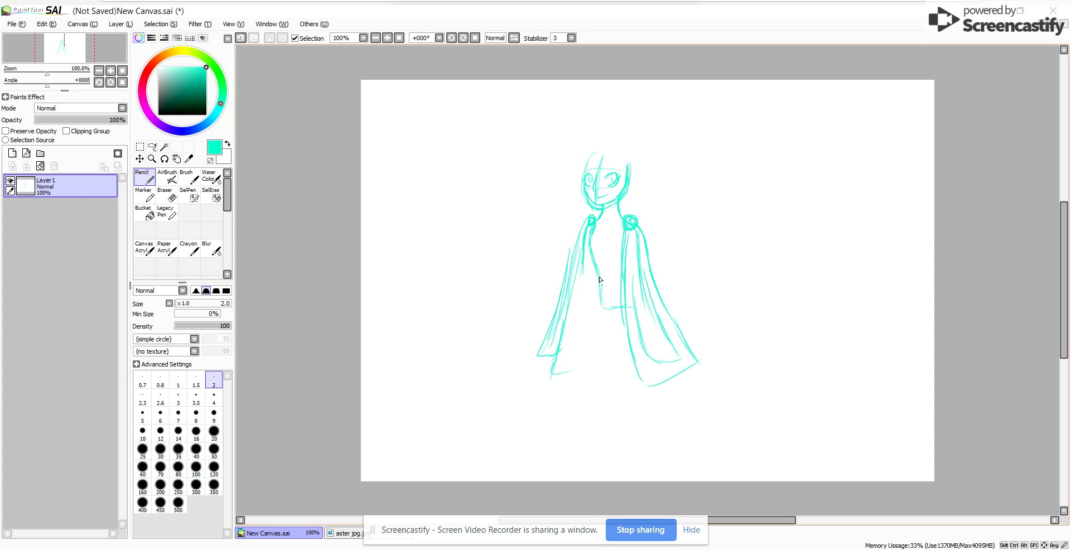
{"action": "left_click_drag", "start_coordinate": [592, 267], "coordinate": [593, 343]}
{"action": "mouse_move", "coordinate": [596, 286]}
{"action": "left_mouse_down"}
{"action": "mouse_move", "coordinate": [587, 369]}
{"action": "mouse_move", "coordinate": [595, 227]}
{"action": "left_mouse_up"}
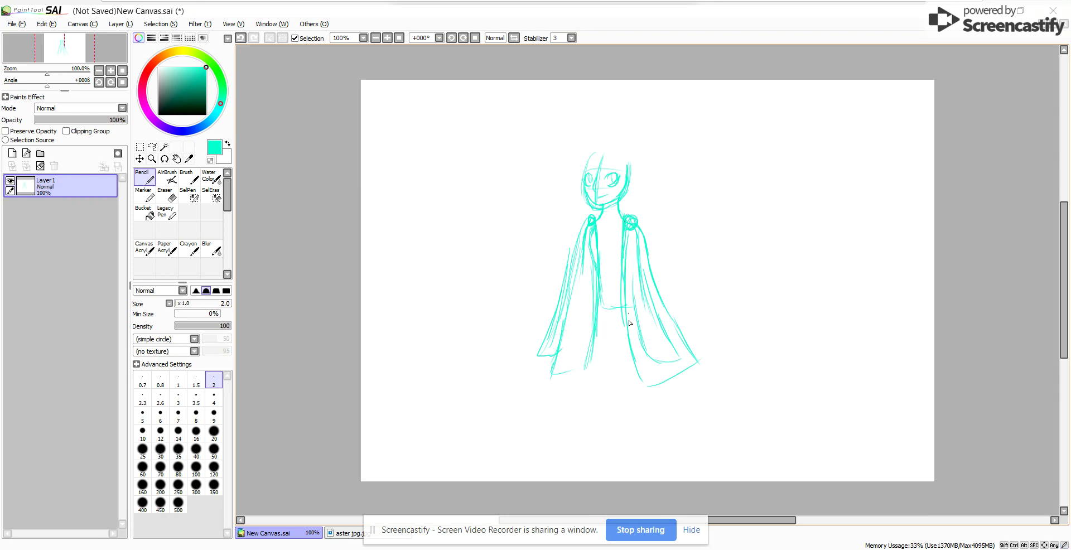
Step: Try to sketch flared lines below the cloak hems and a wrapped belt across the waist
{"action": "mouse_move", "coordinate": [570, 374]}
{"action": "left_mouse_down"}
{"action": "mouse_move", "coordinate": [564, 424]}
{"action": "mouse_move", "coordinate": [551, 430]}
{"action": "left_mouse_up"}
{"action": "left_click_drag", "start_coordinate": [660, 385], "coordinate": [667, 408]}
{"action": "left_click_drag", "start_coordinate": [663, 393], "coordinate": [673, 419]}
{"action": "mouse_move", "coordinate": [600, 305]}
{"action": "left_mouse_down"}
{"action": "mouse_move", "coordinate": [628, 306]}
{"action": "mouse_move", "coordinate": [600, 301]}
{"action": "mouse_move", "coordinate": [624, 287]}
{"action": "mouse_move", "coordinate": [600, 307]}
{"action": "mouse_move", "coordinate": [623, 286]}
{"action": "mouse_move", "coordinate": [599, 326]}
{"action": "mouse_move", "coordinate": [623, 310]}
{"action": "left_mouse_up"}
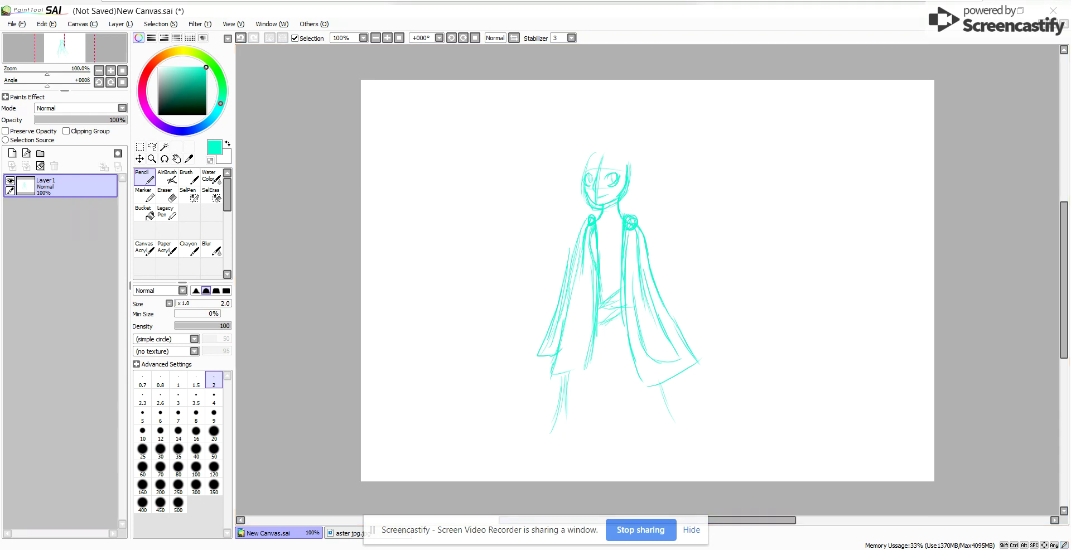
Step: Undo the last strokes below the cloak hems and at the waist
{"action": "left_click", "coordinate": [691, 530]}
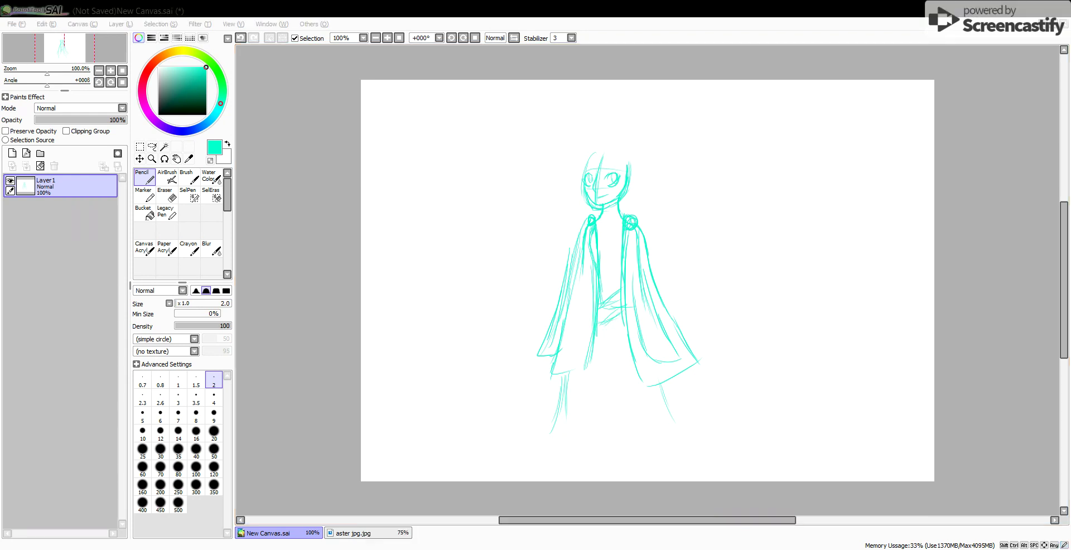
{"action": "key", "text": "alt+Tab"}
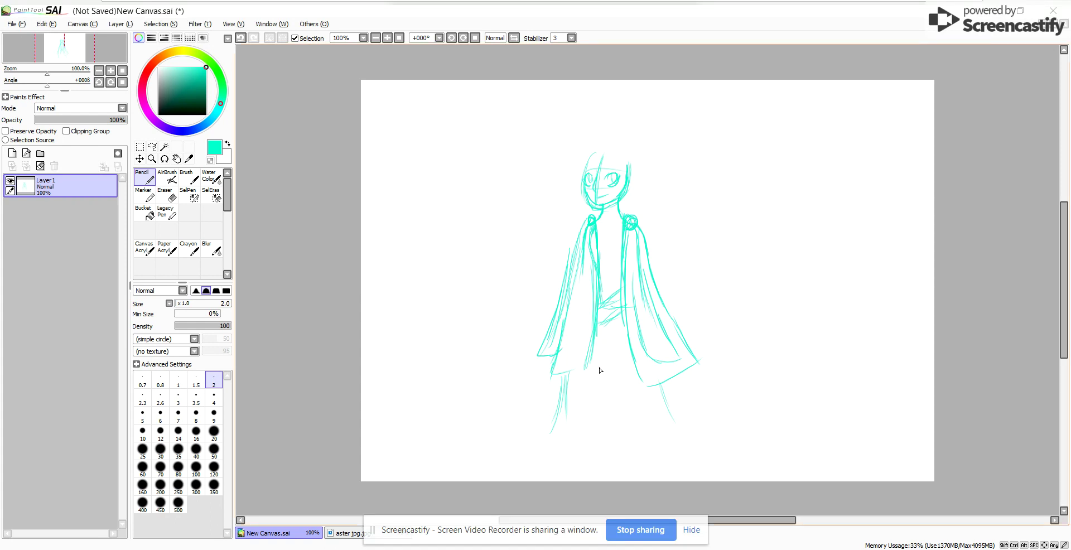
{"action": "key", "text": "ctrl+z"}
{"action": "key", "text": "ctrl+z"}
{"action": "key", "text": "ctrl+z"}
{"action": "key", "text": "ctrl+z"}
{"action": "key", "text": "ctrl+z"}
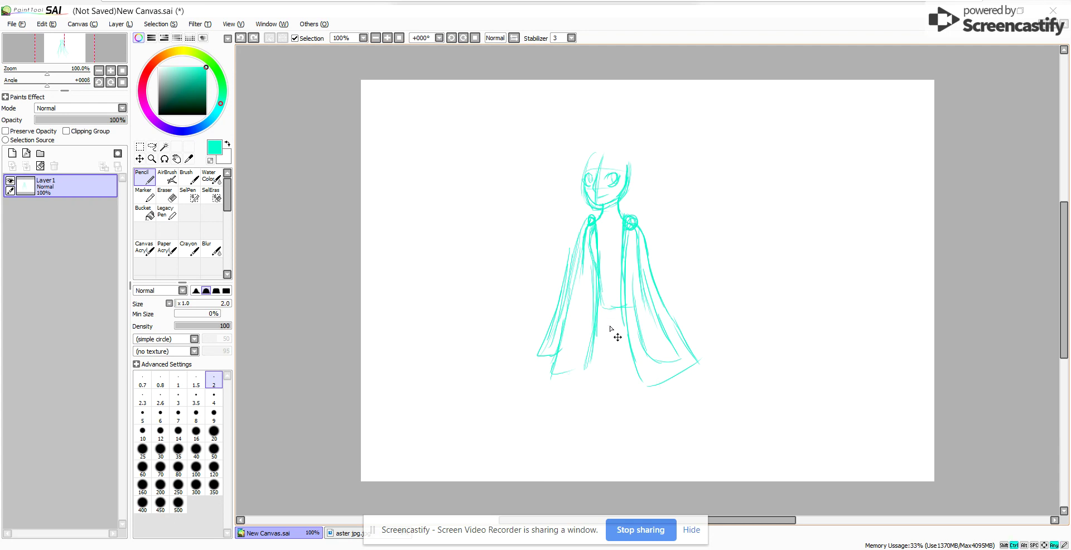
Step: Sketch the hair around the head, and the ruffled shoulder pieces at the top of the cloak
{"action": "left_click_drag", "start_coordinate": [602, 155], "coordinate": [631, 194]}
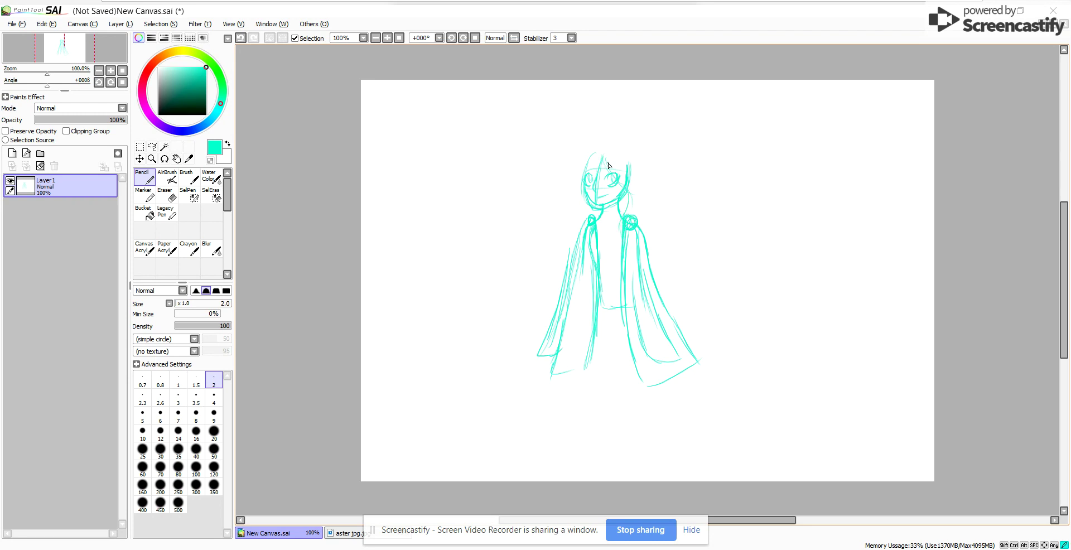
{"action": "mouse_move", "coordinate": [584, 216]}
{"action": "left_mouse_down"}
{"action": "mouse_move", "coordinate": [579, 171]}
{"action": "mouse_move", "coordinate": [574, 194]}
{"action": "mouse_move", "coordinate": [589, 156]}
{"action": "mouse_move", "coordinate": [575, 188]}
{"action": "mouse_move", "coordinate": [588, 223]}
{"action": "mouse_move", "coordinate": [581, 196]}
{"action": "mouse_move", "coordinate": [622, 184]}
{"action": "mouse_move", "coordinate": [633, 220]}
{"action": "mouse_move", "coordinate": [640, 205]}
{"action": "mouse_move", "coordinate": [643, 215]}
{"action": "mouse_move", "coordinate": [630, 206]}
{"action": "mouse_move", "coordinate": [643, 216]}
{"action": "mouse_move", "coordinate": [638, 229]}
{"action": "mouse_move", "coordinate": [585, 221]}
{"action": "left_mouse_up"}
{"action": "mouse_move", "coordinate": [638, 202]}
{"action": "left_mouse_down"}
{"action": "mouse_move", "coordinate": [642, 212]}
{"action": "mouse_move", "coordinate": [602, 209]}
{"action": "mouse_move", "coordinate": [594, 220]}
{"action": "mouse_move", "coordinate": [624, 219]}
{"action": "mouse_move", "coordinate": [623, 237]}
{"action": "mouse_move", "coordinate": [597, 229]}
{"action": "mouse_move", "coordinate": [600, 276]}
{"action": "left_mouse_up"}
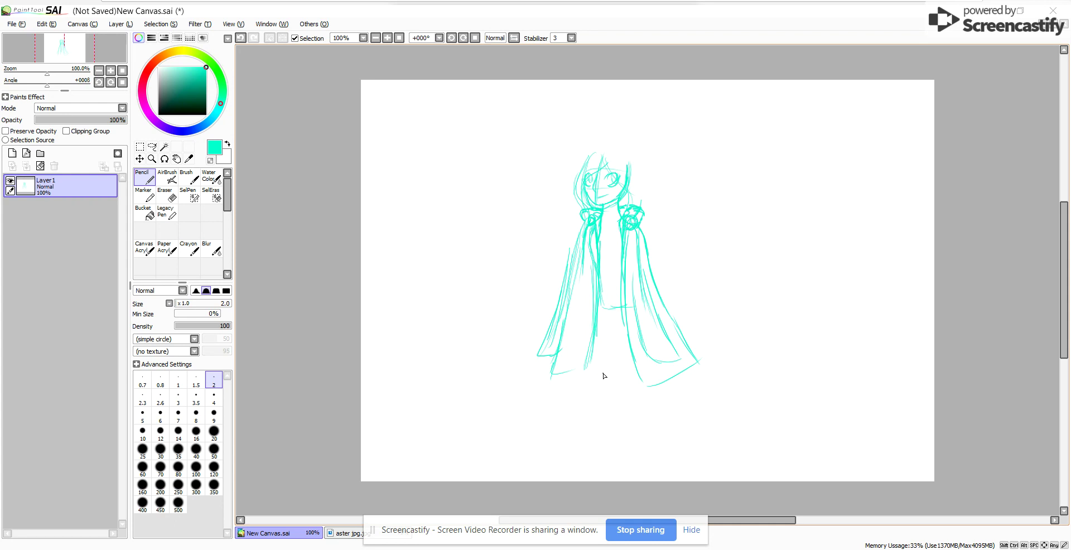
{"action": "mouse_move", "coordinate": [615, 148]}
{"action": "left_mouse_down"}
{"action": "mouse_move", "coordinate": [636, 163]}
{"action": "mouse_move", "coordinate": [641, 202]}
{"action": "left_mouse_up"}
{"action": "mouse_move", "coordinate": [586, 160]}
{"action": "left_mouse_down"}
{"action": "mouse_move", "coordinate": [583, 181]}
{"action": "mouse_move", "coordinate": [608, 150]}
{"action": "mouse_move", "coordinate": [645, 195]}
{"action": "mouse_move", "coordinate": [647, 240]}
{"action": "left_mouse_up"}
Step: Sketch the straight trouser legs with cuffs and the two feet below the torso
{"action": "left_click_drag", "start_coordinate": [601, 311], "coordinate": [597, 390]}
{"action": "left_click_drag", "start_coordinate": [617, 337], "coordinate": [617, 397]}
{"action": "mouse_move", "coordinate": [602, 362]}
{"action": "left_mouse_down"}
{"action": "mouse_move", "coordinate": [616, 387]}
{"action": "mouse_move", "coordinate": [598, 381]}
{"action": "mouse_move", "coordinate": [607, 381]}
{"action": "mouse_move", "coordinate": [588, 416]}
{"action": "mouse_move", "coordinate": [604, 425]}
{"action": "mouse_move", "coordinate": [617, 401]}
{"action": "mouse_move", "coordinate": [637, 461]}
{"action": "mouse_move", "coordinate": [623, 381]}
{"action": "mouse_move", "coordinate": [644, 384]}
{"action": "mouse_move", "coordinate": [625, 377]}
{"action": "mouse_move", "coordinate": [642, 377]}
{"action": "mouse_move", "coordinate": [624, 376]}
{"action": "mouse_move", "coordinate": [623, 386]}
{"action": "mouse_move", "coordinate": [640, 384]}
{"action": "mouse_move", "coordinate": [627, 400]}
{"action": "mouse_move", "coordinate": [645, 425]}
{"action": "left_mouse_up"}
{"action": "left_click_drag", "start_coordinate": [645, 425], "coordinate": [651, 422]}
{"action": "left_click_drag", "start_coordinate": [646, 425], "coordinate": [657, 421]}
{"action": "left_click_drag", "start_coordinate": [658, 420], "coordinate": [643, 408]}
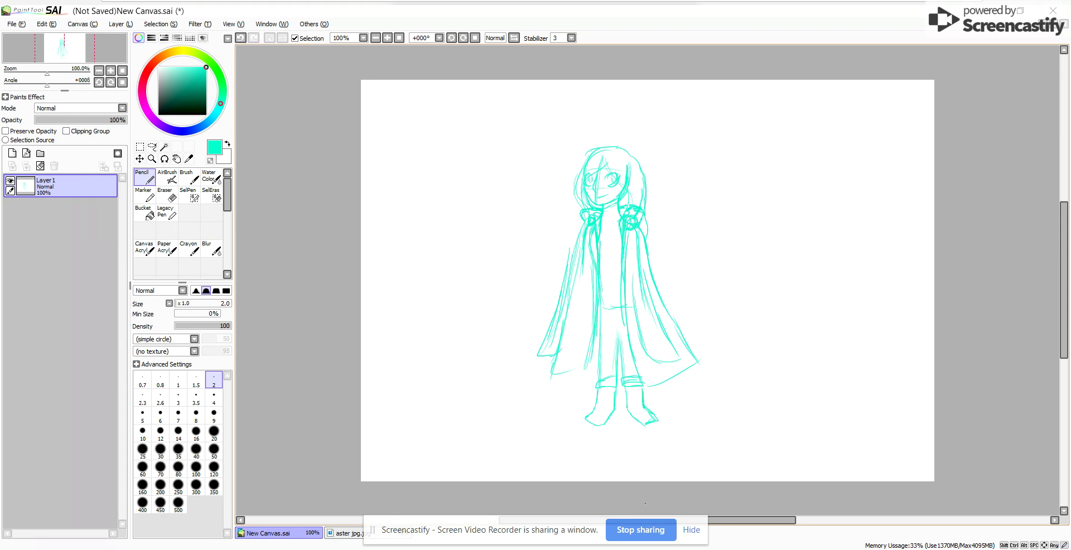
{"action": "left_click_drag", "start_coordinate": [620, 328], "coordinate": [619, 352]}
Step: Check the wings in aster jpg.jpg and sketch a tall folded wing outline on each side of the figure
{"action": "left_click", "coordinate": [345, 533]}
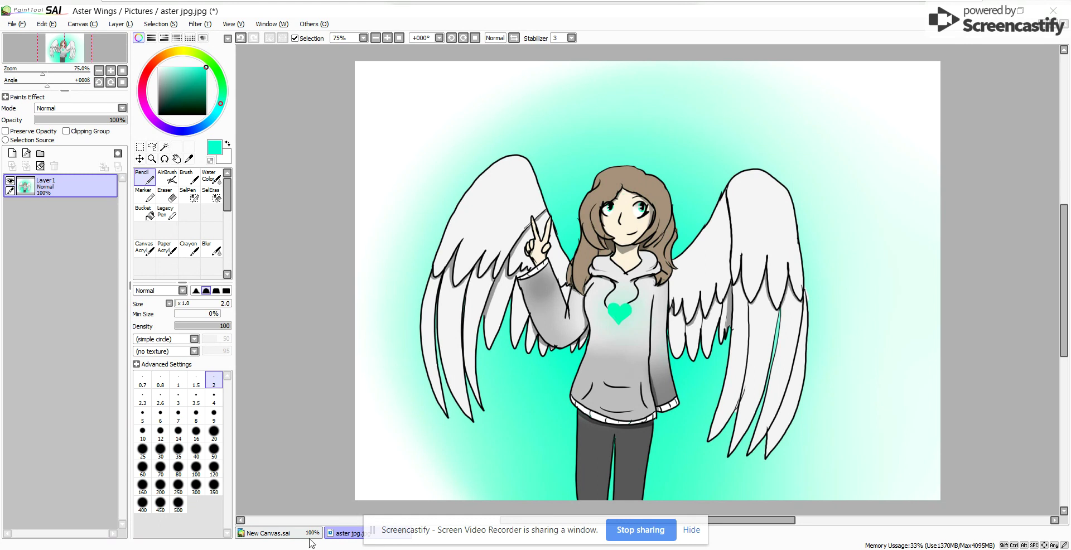
{"action": "left_click", "coordinate": [315, 531]}
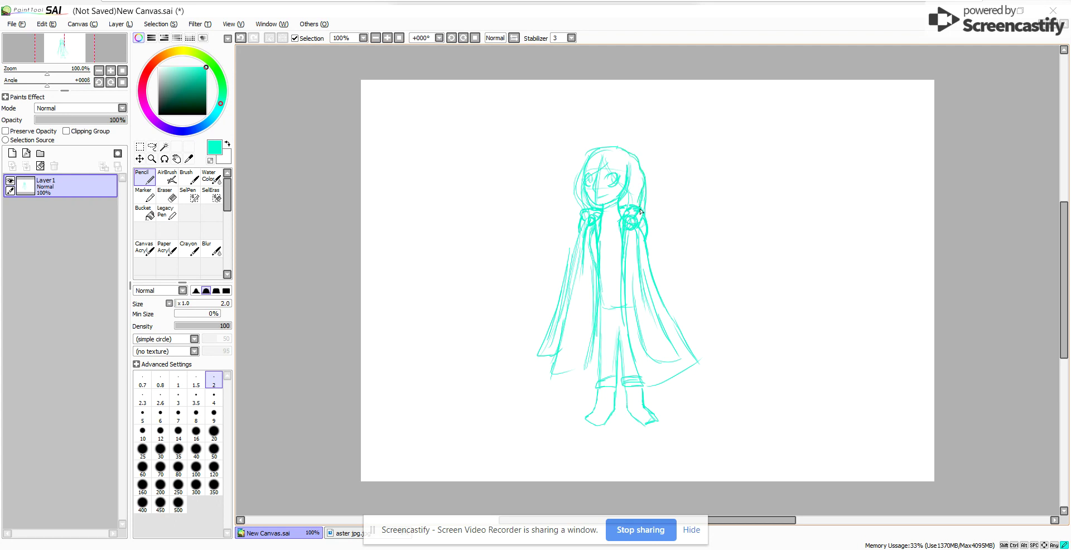
{"action": "mouse_move", "coordinate": [647, 207]}
{"action": "left_mouse_down"}
{"action": "mouse_move", "coordinate": [661, 180]}
{"action": "mouse_move", "coordinate": [657, 188]}
{"action": "mouse_move", "coordinate": [673, 173]}
{"action": "mouse_move", "coordinate": [684, 189]}
{"action": "mouse_move", "coordinate": [678, 177]}
{"action": "mouse_move", "coordinate": [700, 341]}
{"action": "left_mouse_up"}
{"action": "left_click_drag", "start_coordinate": [685, 281], "coordinate": [723, 383]}
{"action": "mouse_move", "coordinate": [579, 217]}
{"action": "left_mouse_down"}
{"action": "mouse_move", "coordinate": [557, 170]}
{"action": "mouse_move", "coordinate": [544, 260]}
{"action": "left_mouse_up"}
{"action": "left_click_drag", "start_coordinate": [554, 183], "coordinate": [512, 384]}
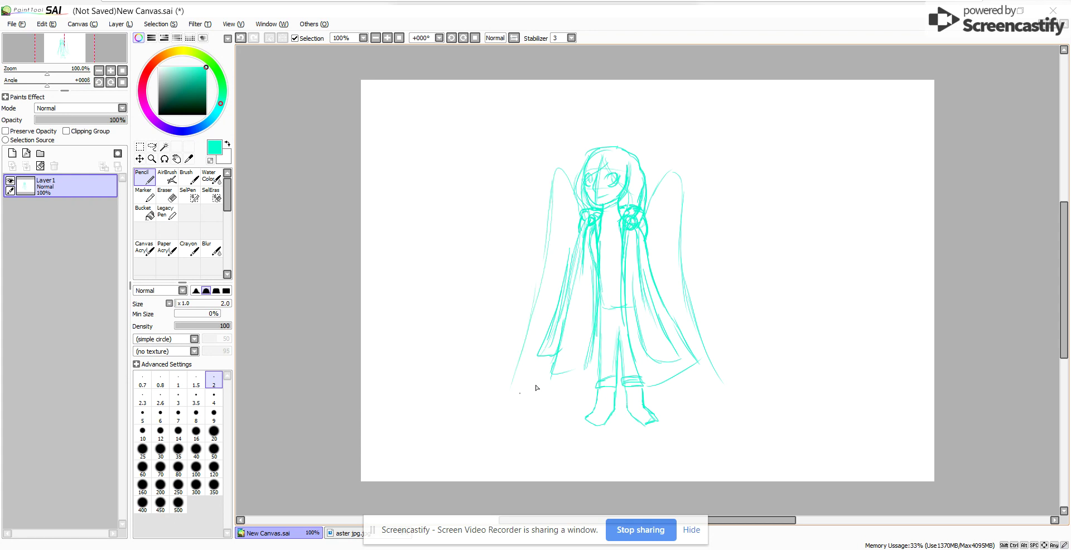
{"action": "left_click_drag", "start_coordinate": [705, 357], "coordinate": [728, 387]}
Step: Sketch a long robe under the cloak with a V neckline, diagonal sash, diamond-buckled belt and curved hem
{"action": "mouse_move", "coordinate": [563, 356]}
{"action": "left_mouse_down"}
{"action": "mouse_move", "coordinate": [557, 395]}
{"action": "mouse_move", "coordinate": [591, 394]}
{"action": "mouse_move", "coordinate": [560, 393]}
{"action": "mouse_move", "coordinate": [600, 378]}
{"action": "mouse_move", "coordinate": [561, 393]}
{"action": "left_mouse_up"}
{"action": "mouse_move", "coordinate": [664, 386]}
{"action": "left_mouse_down"}
{"action": "mouse_move", "coordinate": [640, 384]}
{"action": "mouse_move", "coordinate": [668, 396]}
{"action": "mouse_move", "coordinate": [664, 387]}
{"action": "left_mouse_up"}
{"action": "left_click_drag", "start_coordinate": [628, 300], "coordinate": [650, 392]}
{"action": "left_click_drag", "start_coordinate": [638, 349], "coordinate": [656, 404]}
{"action": "left_click_drag", "start_coordinate": [584, 390], "coordinate": [569, 391]}
{"action": "left_click_drag", "start_coordinate": [597, 334], "coordinate": [580, 403]}
{"action": "mouse_move", "coordinate": [589, 356]}
{"action": "left_mouse_down"}
{"action": "mouse_move", "coordinate": [581, 404]}
{"action": "mouse_move", "coordinate": [559, 410]}
{"action": "left_mouse_up"}
{"action": "mouse_move", "coordinate": [565, 345]}
{"action": "left_mouse_down"}
{"action": "mouse_move", "coordinate": [562, 413]}
{"action": "mouse_move", "coordinate": [588, 407]}
{"action": "left_mouse_up"}
{"action": "left_click_drag", "start_coordinate": [593, 357], "coordinate": [586, 407]}
{"action": "left_click_drag", "start_coordinate": [580, 391], "coordinate": [599, 386]}
{"action": "mouse_move", "coordinate": [608, 384]}
{"action": "left_mouse_down"}
{"action": "mouse_move", "coordinate": [645, 386]}
{"action": "mouse_move", "coordinate": [666, 404]}
{"action": "mouse_move", "coordinate": [662, 370]}
{"action": "mouse_move", "coordinate": [649, 370]}
{"action": "mouse_move", "coordinate": [659, 421]}
{"action": "left_mouse_up"}
{"action": "left_click_drag", "start_coordinate": [675, 321], "coordinate": [686, 403]}
{"action": "left_click_drag", "start_coordinate": [672, 354], "coordinate": [675, 396]}
{"action": "mouse_move", "coordinate": [667, 341]}
{"action": "left_mouse_down"}
{"action": "mouse_move", "coordinate": [675, 406]}
{"action": "mouse_move", "coordinate": [663, 318]}
{"action": "mouse_move", "coordinate": [679, 426]}
{"action": "mouse_move", "coordinate": [657, 415]}
{"action": "mouse_move", "coordinate": [647, 374]}
{"action": "mouse_move", "coordinate": [656, 414]}
{"action": "left_mouse_up"}
{"action": "left_click", "coordinate": [574, 360]}
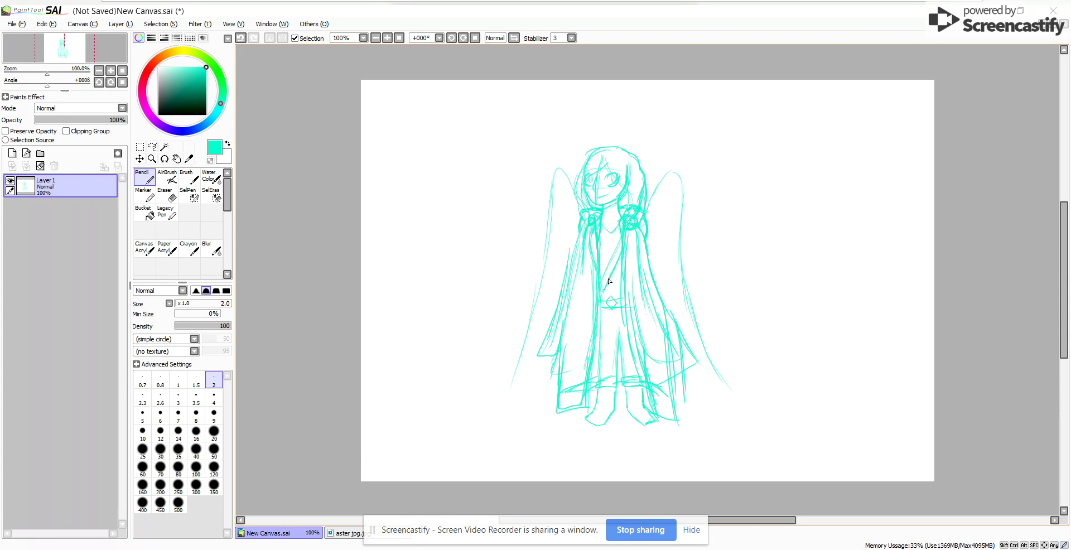
{"action": "left_click_drag", "start_coordinate": [602, 299], "coordinate": [604, 291]}
Step: Add long fold lines and pointed hem corners to both sides of the robe
{"action": "mouse_move", "coordinate": [624, 304]}
{"action": "left_mouse_down"}
{"action": "mouse_move", "coordinate": [655, 425]}
{"action": "mouse_move", "coordinate": [674, 426]}
{"action": "mouse_move", "coordinate": [668, 380]}
{"action": "left_mouse_up"}
{"action": "mouse_move", "coordinate": [579, 400]}
{"action": "left_mouse_down"}
{"action": "mouse_move", "coordinate": [570, 421]}
{"action": "mouse_move", "coordinate": [560, 402]}
{"action": "left_mouse_up"}
{"action": "mouse_move", "coordinate": [561, 366]}
{"action": "left_mouse_down"}
{"action": "mouse_move", "coordinate": [563, 395]}
{"action": "mouse_move", "coordinate": [579, 298]}
{"action": "left_mouse_up"}
{"action": "mouse_move", "coordinate": [587, 347]}
{"action": "left_mouse_down"}
{"action": "mouse_move", "coordinate": [585, 375]}
{"action": "mouse_move", "coordinate": [597, 289]}
{"action": "left_mouse_up"}
{"action": "mouse_move", "coordinate": [655, 399]}
{"action": "left_mouse_down"}
{"action": "mouse_move", "coordinate": [668, 423]}
{"action": "mouse_move", "coordinate": [672, 407]}
{"action": "left_mouse_up"}
{"action": "mouse_move", "coordinate": [673, 371]}
{"action": "left_mouse_down"}
{"action": "mouse_move", "coordinate": [667, 372]}
{"action": "mouse_move", "coordinate": [669, 409]}
{"action": "mouse_move", "coordinate": [647, 349]}
{"action": "left_mouse_up"}
{"action": "left_click_drag", "start_coordinate": [674, 399], "coordinate": [650, 354]}
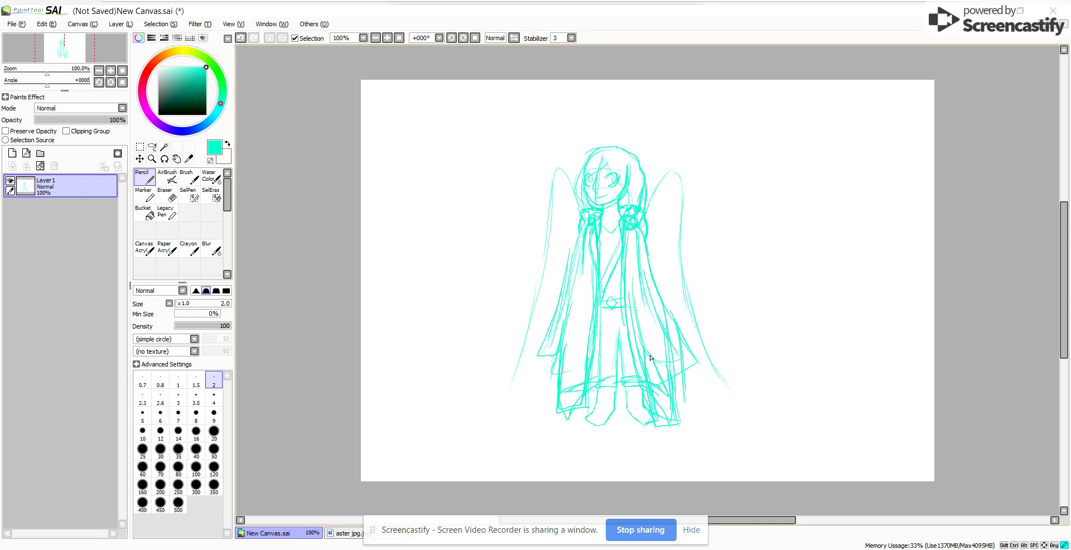
{"action": "left_click_drag", "start_coordinate": [565, 422], "coordinate": [577, 368]}
{"action": "mouse_move", "coordinate": [588, 328]}
{"action": "left_mouse_down"}
{"action": "mouse_move", "coordinate": [575, 375]}
{"action": "mouse_move", "coordinate": [595, 308]}
{"action": "mouse_move", "coordinate": [586, 366]}
{"action": "left_mouse_up"}
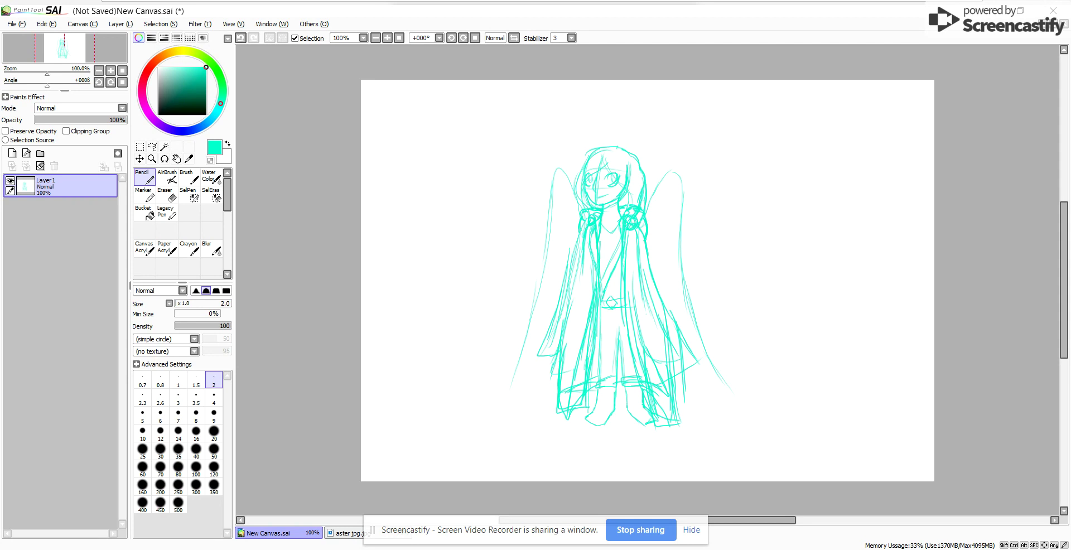
Step: Lower the sketch layer's opacity to 55% and add a new layer above it
{"action": "left_click_drag", "start_coordinate": [121, 119], "coordinate": [105, 123]}
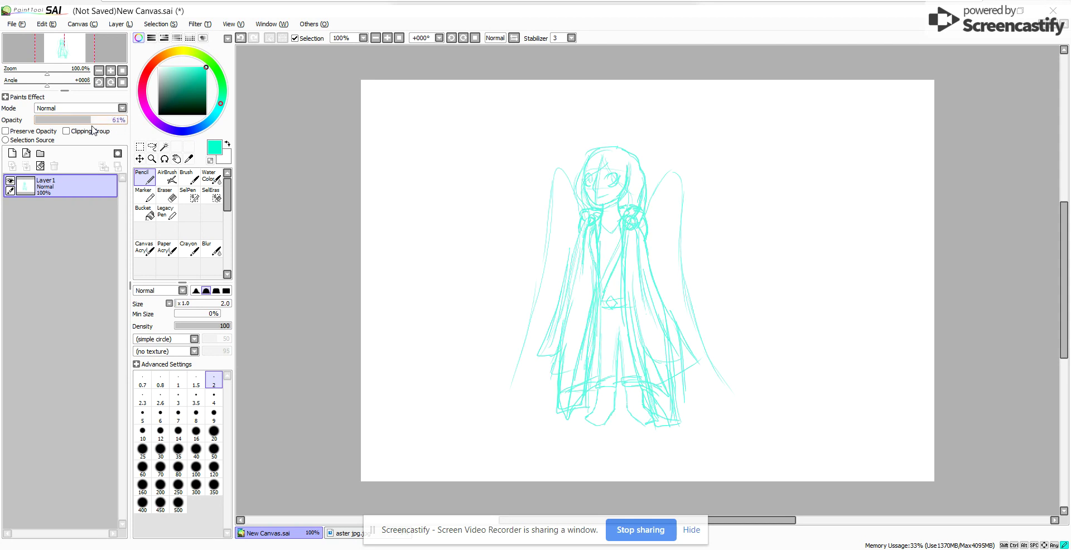
{"action": "left_click", "coordinate": [12, 152]}
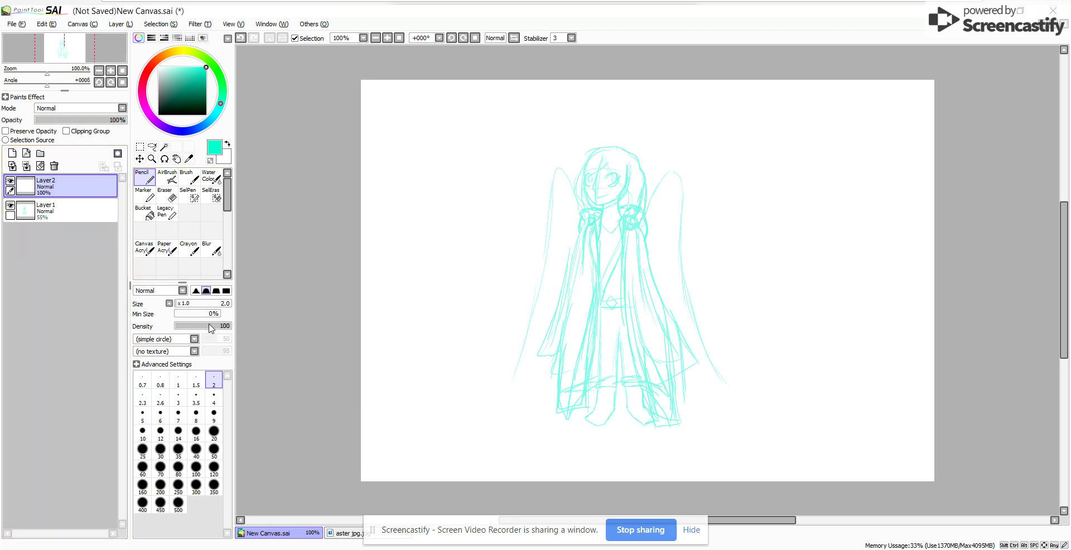
Step: Ink the eyes, nose, mouth and jawline in black over the sketched face
{"action": "left_click_drag", "start_coordinate": [177, 111], "coordinate": [159, 114]}
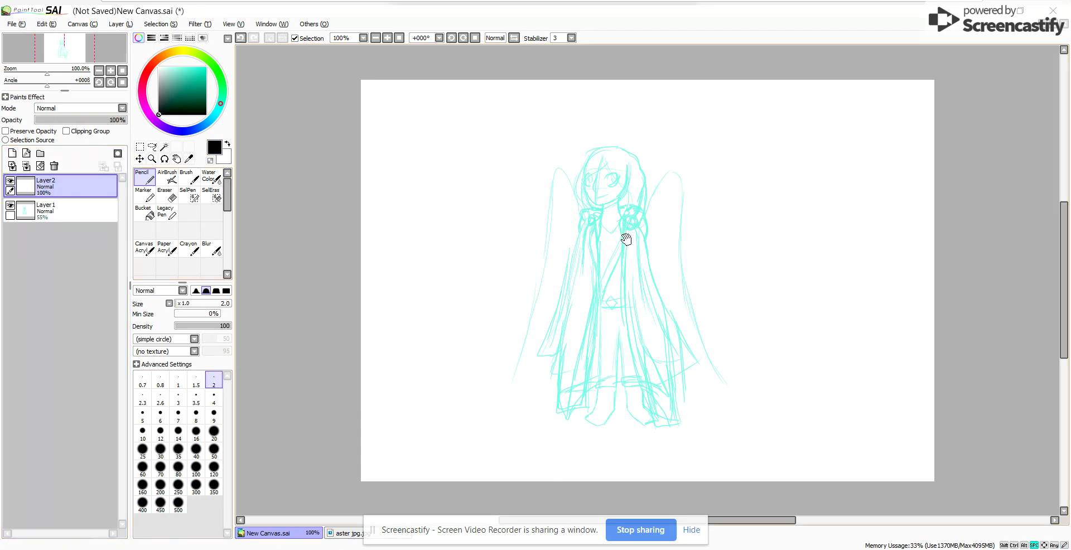
{"action": "left_click_drag", "start_coordinate": [615, 229], "coordinate": [618, 298]}
{"action": "scroll", "coordinate": [637, 307], "scroll_direction": "up", "scroll_amount": 5}
{"action": "scroll", "coordinate": [516, 208], "scroll_direction": "up", "scroll_amount": 5}
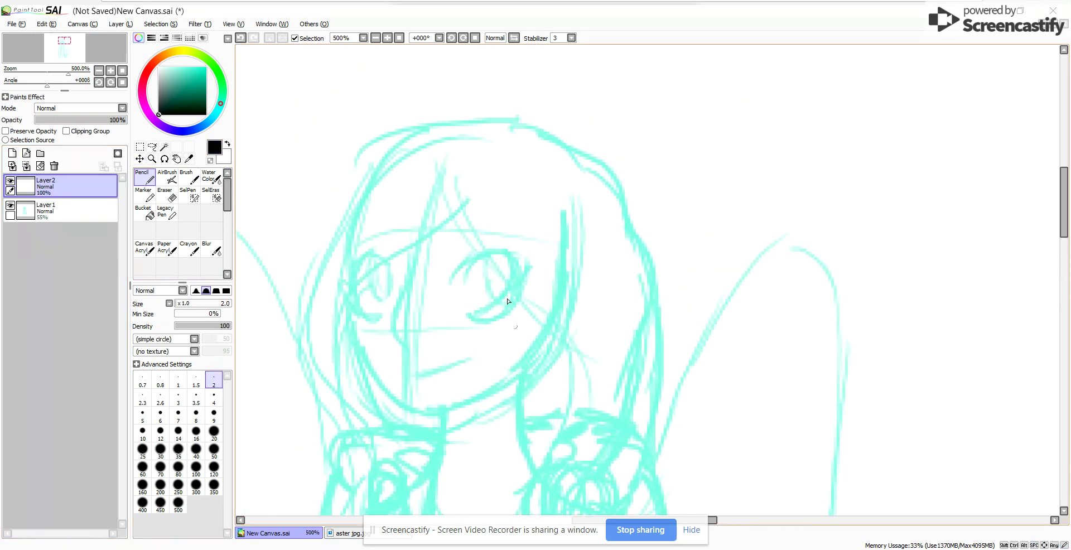
{"action": "mouse_move", "coordinate": [456, 272]}
{"action": "left_mouse_down"}
{"action": "mouse_move", "coordinate": [490, 247]}
{"action": "mouse_move", "coordinate": [519, 273]}
{"action": "mouse_move", "coordinate": [515, 304]}
{"action": "mouse_move", "coordinate": [494, 320]}
{"action": "mouse_move", "coordinate": [533, 283]}
{"action": "mouse_move", "coordinate": [533, 275]}
{"action": "mouse_move", "coordinate": [516, 305]}
{"action": "mouse_move", "coordinate": [522, 272]}
{"action": "left_mouse_up"}
{"action": "mouse_move", "coordinate": [387, 262]}
{"action": "left_mouse_down"}
{"action": "mouse_move", "coordinate": [373, 254]}
{"action": "mouse_move", "coordinate": [356, 295]}
{"action": "mouse_move", "coordinate": [379, 314]}
{"action": "mouse_move", "coordinate": [341, 290]}
{"action": "mouse_move", "coordinate": [358, 314]}
{"action": "mouse_move", "coordinate": [350, 264]}
{"action": "mouse_move", "coordinate": [354, 289]}
{"action": "left_mouse_up"}
{"action": "left_click_drag", "start_coordinate": [474, 330], "coordinate": [482, 286]}
{"action": "mouse_move", "coordinate": [415, 243]}
{"action": "left_mouse_down"}
{"action": "mouse_move", "coordinate": [416, 299]}
{"action": "mouse_move", "coordinate": [481, 313]}
{"action": "left_mouse_up"}
Step: Ink the hair outline with its parted fringe and long pointed side locks
{"action": "scroll", "coordinate": [475, 349], "scroll_direction": "down", "scroll_amount": 2}
{"action": "mouse_move", "coordinate": [372, 228]}
{"action": "left_mouse_down"}
{"action": "mouse_move", "coordinate": [415, 306]}
{"action": "mouse_move", "coordinate": [499, 321]}
{"action": "mouse_move", "coordinate": [575, 247]}
{"action": "left_mouse_up"}
{"action": "mouse_move", "coordinate": [479, 110]}
{"action": "left_mouse_down"}
{"action": "mouse_move", "coordinate": [567, 226]}
{"action": "mouse_move", "coordinate": [584, 279]}
{"action": "mouse_move", "coordinate": [548, 414]}
{"action": "mouse_move", "coordinate": [575, 475]}
{"action": "mouse_move", "coordinate": [616, 499]}
{"action": "mouse_move", "coordinate": [598, 443]}
{"action": "mouse_move", "coordinate": [608, 361]}
{"action": "mouse_move", "coordinate": [663, 254]}
{"action": "mouse_move", "coordinate": [669, 180]}
{"action": "mouse_move", "coordinate": [633, 86]}
{"action": "mouse_move", "coordinate": [586, 51]}
{"action": "left_mouse_up"}
{"action": "left_click_drag", "start_coordinate": [609, 228], "coordinate": [649, 312]}
{"action": "mouse_move", "coordinate": [630, 137]}
{"action": "left_mouse_down"}
{"action": "mouse_move", "coordinate": [543, 112]}
{"action": "mouse_move", "coordinate": [479, 129]}
{"action": "mouse_move", "coordinate": [427, 179]}
{"action": "mouse_move", "coordinate": [394, 240]}
{"action": "mouse_move", "coordinate": [369, 309]}
{"action": "mouse_move", "coordinate": [386, 374]}
{"action": "mouse_move", "coordinate": [421, 413]}
{"action": "mouse_move", "coordinate": [453, 506]}
{"action": "mouse_move", "coordinate": [465, 512]}
{"action": "mouse_move", "coordinate": [437, 414]}
{"action": "mouse_move", "coordinate": [410, 369]}
{"action": "mouse_move", "coordinate": [403, 311]}
{"action": "mouse_move", "coordinate": [444, 255]}
{"action": "mouse_move", "coordinate": [525, 202]}
{"action": "left_mouse_up"}
{"action": "scroll", "coordinate": [490, 191], "scroll_direction": "down", "scroll_amount": 6}
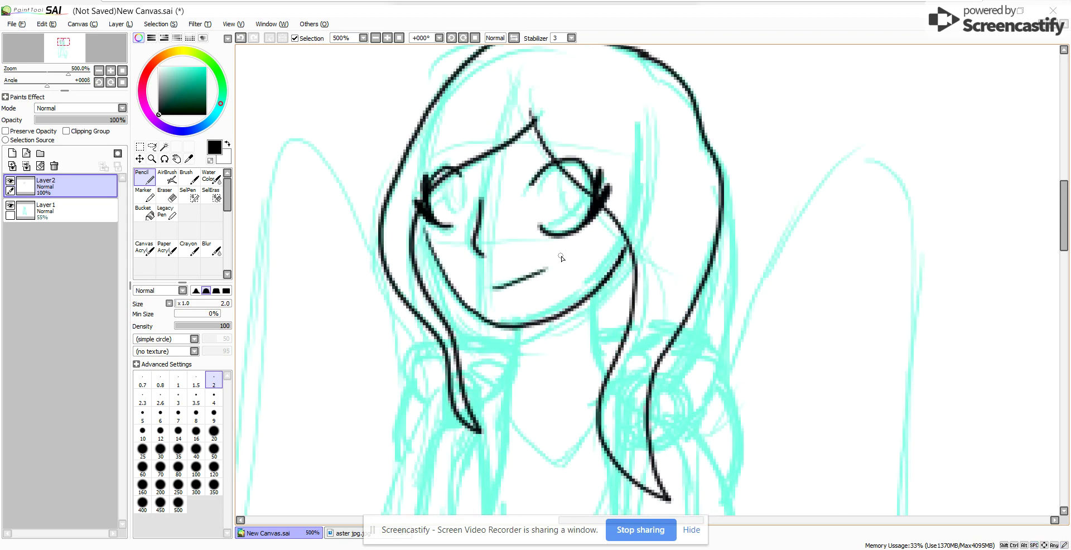
Step: Ink the V-shaped neckline between the two hair locks
{"action": "scroll", "coordinate": [595, 285], "scroll_direction": "up", "scroll_amount": 4}
{"action": "scroll", "coordinate": [595, 285], "scroll_direction": "up", "scroll_amount": 2}
{"action": "scroll", "coordinate": [641, 293], "scroll_direction": "down", "scroll_amount": 3}
{"action": "scroll", "coordinate": [708, 304], "scroll_direction": "up", "scroll_amount": 3}
{"action": "left_click_drag", "start_coordinate": [724, 474], "coordinate": [677, 285]}
{"action": "mouse_move", "coordinate": [682, 381]}
{"action": "left_mouse_down"}
{"action": "mouse_move", "coordinate": [662, 235]}
{"action": "mouse_move", "coordinate": [660, 383]}
{"action": "left_mouse_up"}
{"action": "left_click_drag", "start_coordinate": [601, 345], "coordinate": [614, 388]}
{"action": "left_click_drag", "start_coordinate": [575, 327], "coordinate": [524, 359]}
{"action": "left_click_drag", "start_coordinate": [574, 456], "coordinate": [556, 376]}
Step: Ink the outer edge of the figure's left-hand cloak panel from the shoulder down to its flat hem corner
{"action": "scroll", "coordinate": [556, 376], "scroll_direction": "down", "scroll_amount": 5}
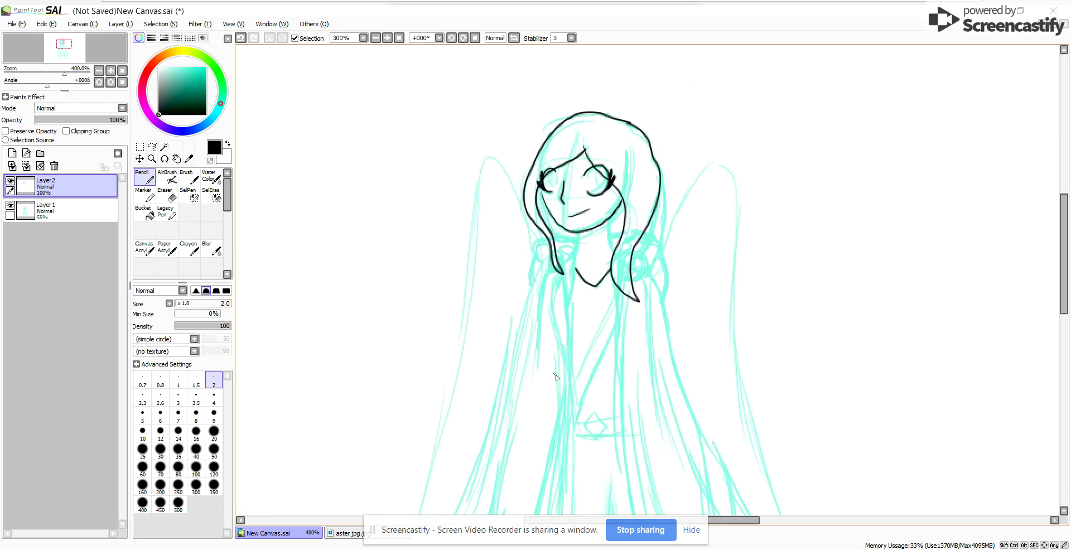
{"action": "scroll", "coordinate": [556, 376], "scroll_direction": "up", "scroll_amount": 5}
{"action": "left_click_drag", "start_coordinate": [495, 420], "coordinate": [584, 444]}
{"action": "left_click_drag", "start_coordinate": [490, 363], "coordinate": [552, 167]}
{"action": "mouse_move", "coordinate": [550, 93]}
{"action": "left_mouse_down"}
{"action": "mouse_move", "coordinate": [517, 147]}
{"action": "mouse_move", "coordinate": [470, 283]}
{"action": "mouse_move", "coordinate": [438, 447]}
{"action": "left_mouse_up"}
{"action": "mouse_move", "coordinate": [486, 442]}
{"action": "left_mouse_down"}
{"action": "mouse_move", "coordinate": [579, 184]}
{"action": "mouse_move", "coordinate": [562, 167]}
{"action": "mouse_move", "coordinate": [448, 489]}
{"action": "mouse_move", "coordinate": [504, 504]}
{"action": "left_mouse_up"}
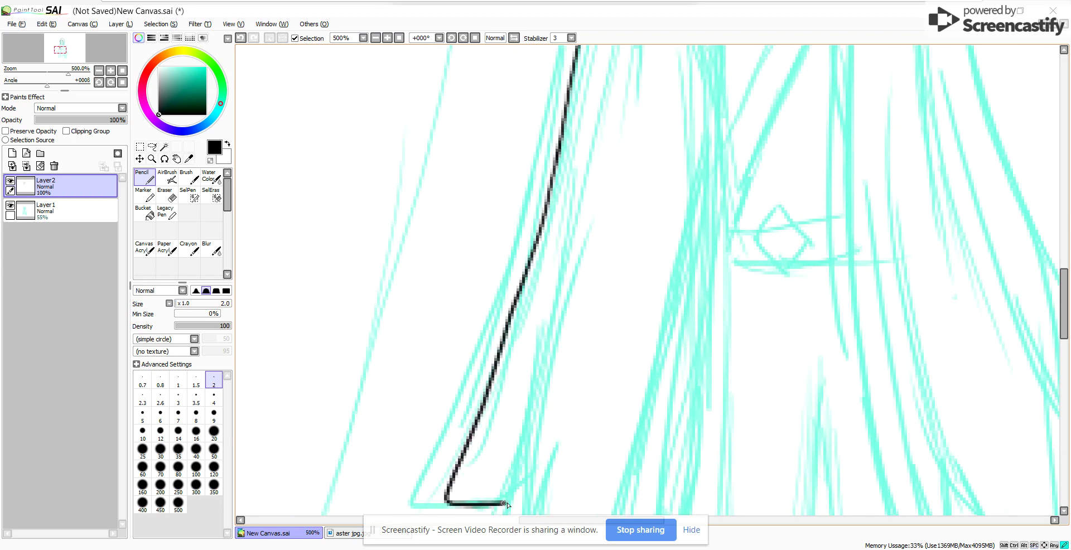
Step: Ink the robe's left side down to its pointed hem corner and curve the hem up to the leg
{"action": "scroll", "coordinate": [586, 426], "scroll_direction": "down", "scroll_amount": 5}
{"action": "left_click_drag", "start_coordinate": [769, 308], "coordinate": [668, 292]}
{"action": "scroll", "coordinate": [664, 297], "scroll_direction": "up", "scroll_amount": 1}
{"action": "left_click_drag", "start_coordinate": [490, 448], "coordinate": [608, 340]}
{"action": "scroll", "coordinate": [595, 303], "scroll_direction": "up", "scroll_amount": 3}
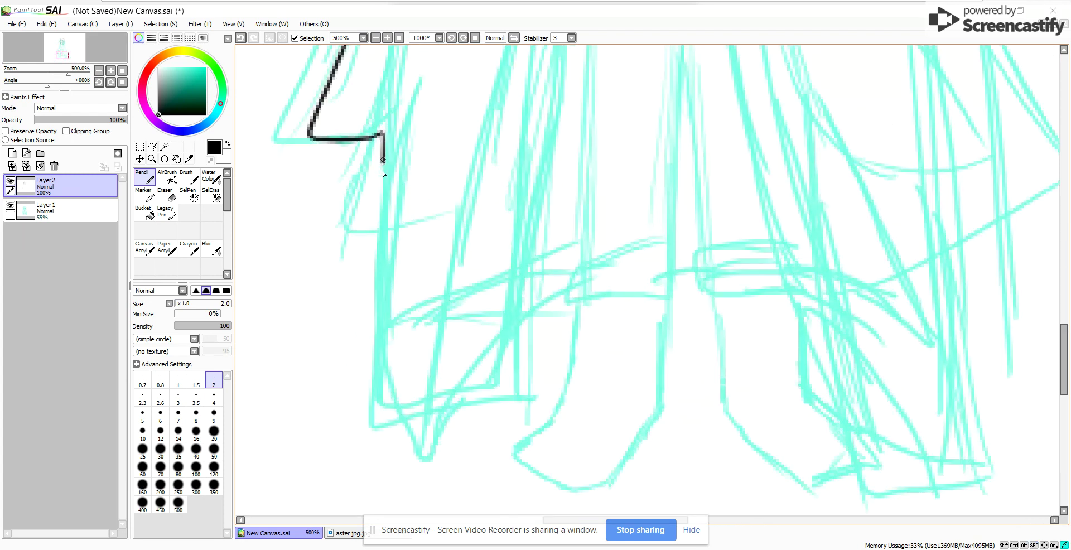
{"action": "left_click_drag", "start_coordinate": [416, 434], "coordinate": [439, 452]}
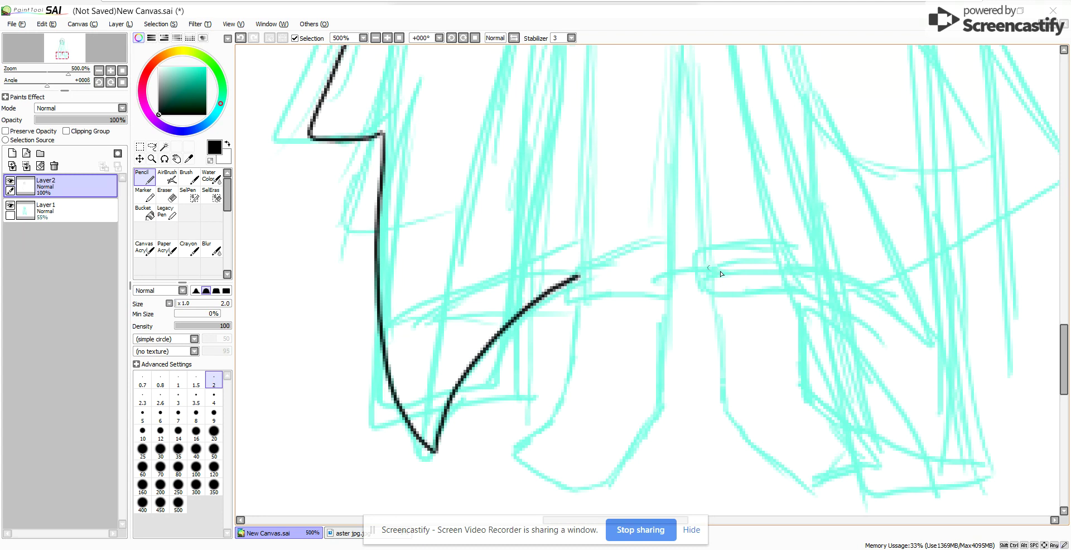
Step: Ink the short hem piece between the legs and the right hem curve down to its pointed corner
{"action": "left_click", "coordinate": [802, 274]}
{"action": "mouse_move", "coordinate": [823, 285]}
{"action": "left_mouse_down"}
{"action": "mouse_move", "coordinate": [866, 339]}
{"action": "mouse_move", "coordinate": [941, 485]}
{"action": "left_mouse_up"}
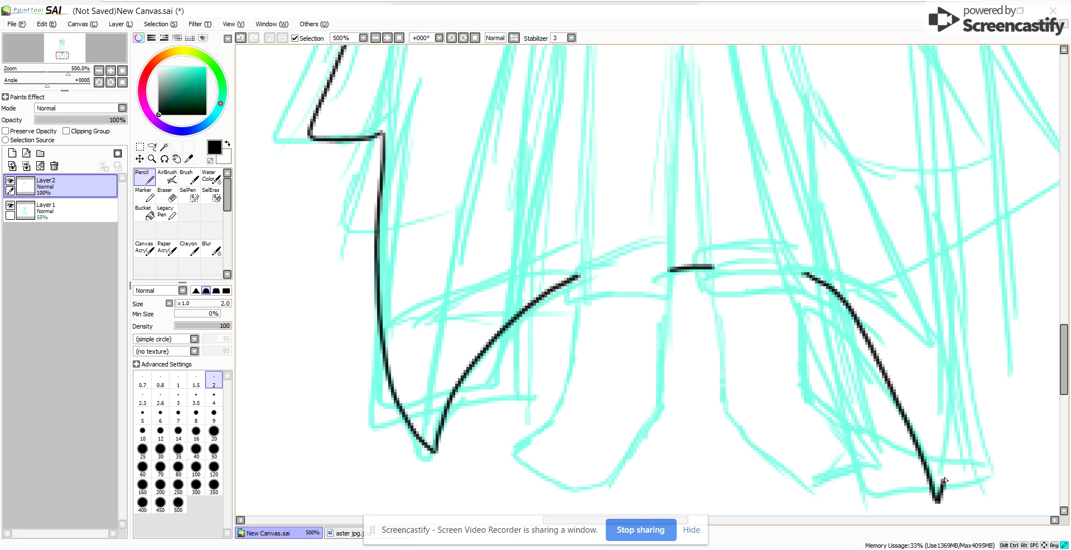
Step: Ink the robe's right edge from its pointed hem corner upward toward the chest, redoing the stray stroke
{"action": "mouse_move", "coordinate": [932, 398]}
{"action": "left_mouse_down"}
{"action": "mouse_move", "coordinate": [908, 280]}
{"action": "mouse_move", "coordinate": [843, 147]}
{"action": "left_mouse_up"}
{"action": "mouse_move", "coordinate": [904, 170]}
{"action": "left_mouse_down"}
{"action": "mouse_move", "coordinate": [835, 316]}
{"action": "mouse_move", "coordinate": [718, 407]}
{"action": "mouse_move", "coordinate": [693, 442]}
{"action": "left_mouse_up"}
{"action": "mouse_move", "coordinate": [642, 466]}
{"action": "left_mouse_down"}
{"action": "mouse_move", "coordinate": [592, 352]}
{"action": "mouse_move", "coordinate": [553, 135]}
{"action": "mouse_move", "coordinate": [592, 285]}
{"action": "left_mouse_up"}
{"action": "key", "text": "ctrl+z"}
{"action": "left_click_drag", "start_coordinate": [583, 118], "coordinate": [600, 367]}
{"action": "left_click_drag", "start_coordinate": [574, 411], "coordinate": [570, 266]}
{"action": "left_click_drag", "start_coordinate": [617, 229], "coordinate": [583, 415]}
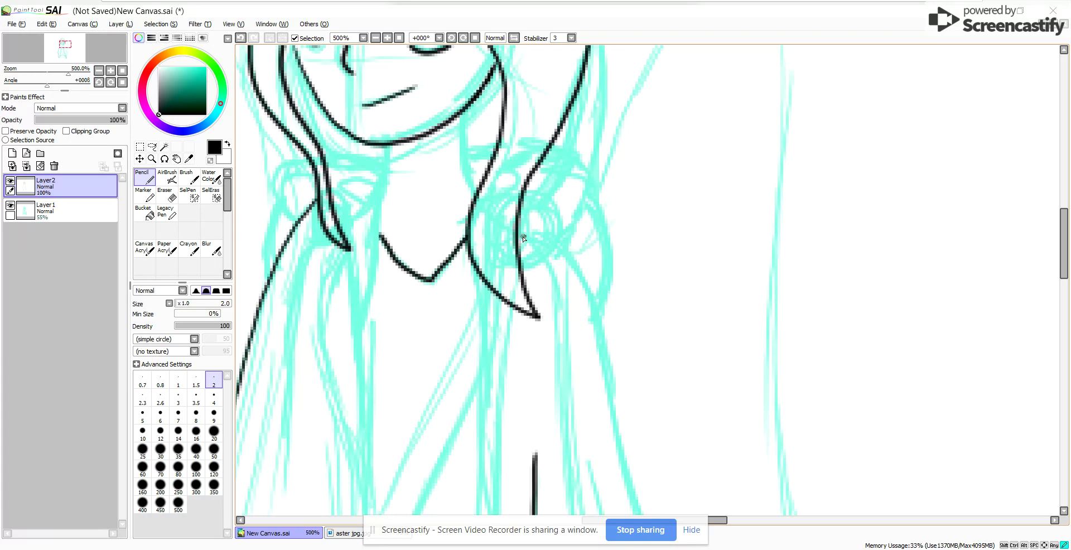
Step: Ink the outer edge of the right-hand cloak panel from the shoulder to its pointed corner and curve its hem back to the robe
{"action": "left_click_drag", "start_coordinate": [586, 282], "coordinate": [647, 510]}
{"action": "mouse_move", "coordinate": [652, 464]}
{"action": "left_mouse_down"}
{"action": "mouse_move", "coordinate": [651, 389]}
{"action": "mouse_move", "coordinate": [594, 103]}
{"action": "mouse_move", "coordinate": [595, 170]}
{"action": "left_mouse_up"}
{"action": "mouse_move", "coordinate": [545, 70]}
{"action": "left_mouse_down"}
{"action": "mouse_move", "coordinate": [610, 278]}
{"action": "mouse_move", "coordinate": [669, 380]}
{"action": "mouse_move", "coordinate": [746, 478]}
{"action": "mouse_move", "coordinate": [757, 455]}
{"action": "mouse_move", "coordinate": [716, 215]}
{"action": "mouse_move", "coordinate": [683, 264]}
{"action": "mouse_move", "coordinate": [613, 325]}
{"action": "mouse_move", "coordinate": [624, 314]}
{"action": "mouse_move", "coordinate": [555, 350]}
{"action": "left_mouse_up"}
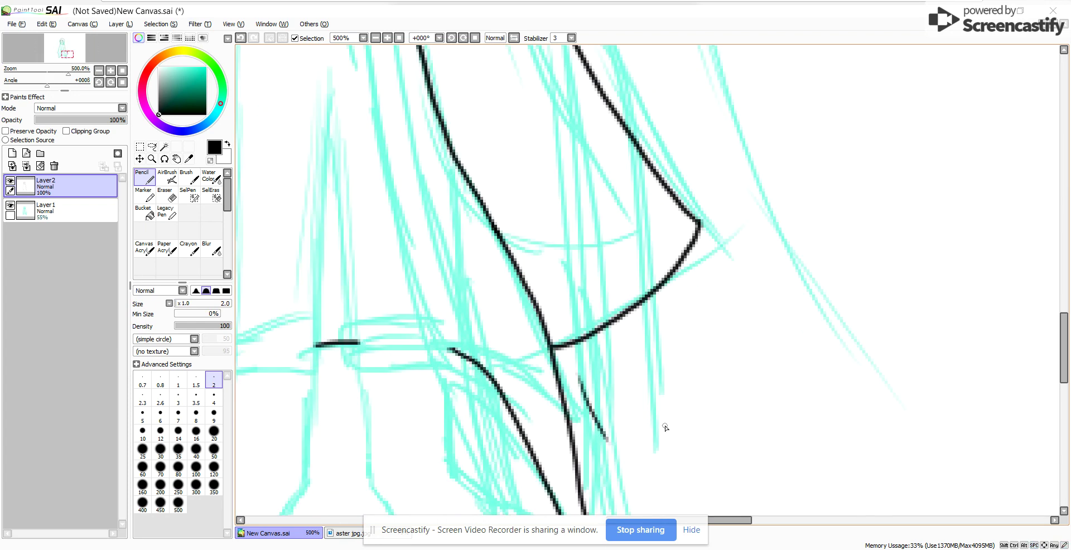
{"action": "key", "text": "ctrl+z"}
{"action": "left_click_drag", "start_coordinate": [683, 419], "coordinate": [641, 238]}
{"action": "mouse_move", "coordinate": [545, 396]}
{"action": "left_mouse_down"}
{"action": "mouse_move", "coordinate": [610, 382]}
{"action": "mouse_move", "coordinate": [637, 354]}
{"action": "mouse_move", "coordinate": [624, 142]}
{"action": "left_mouse_up"}
{"action": "key", "text": "ctrl+z"}
{"action": "mouse_move", "coordinate": [545, 396]}
{"action": "left_mouse_down"}
{"action": "mouse_move", "coordinate": [614, 253]}
{"action": "mouse_move", "coordinate": [620, 111]}
{"action": "left_mouse_up"}
{"action": "left_click_drag", "start_coordinate": [649, 198], "coordinate": [674, 314]}
{"action": "scroll", "coordinate": [737, 434], "scroll_direction": "down", "scroll_amount": 8}
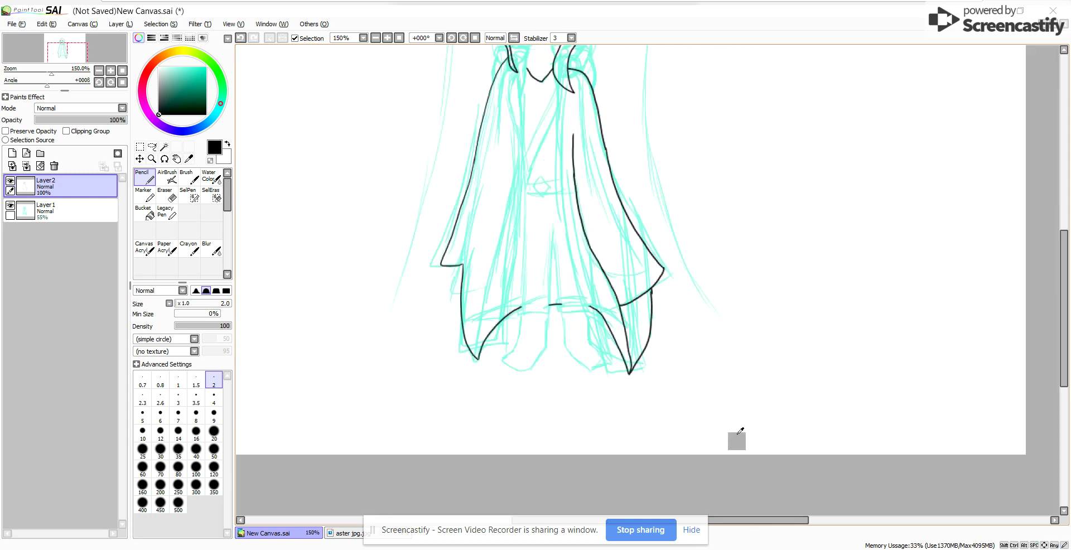
{"action": "scroll", "coordinate": [738, 434], "scroll_direction": "up", "scroll_amount": 6}
{"action": "key", "text": "ctrl+z"}
{"action": "key", "text": "ctrl+z"}
Step: Ink a narrow fold beside the robe's right edge, from the pointed hem corner up to the cloak hem
{"action": "left_click_drag", "start_coordinate": [613, 463], "coordinate": [620, 423]}
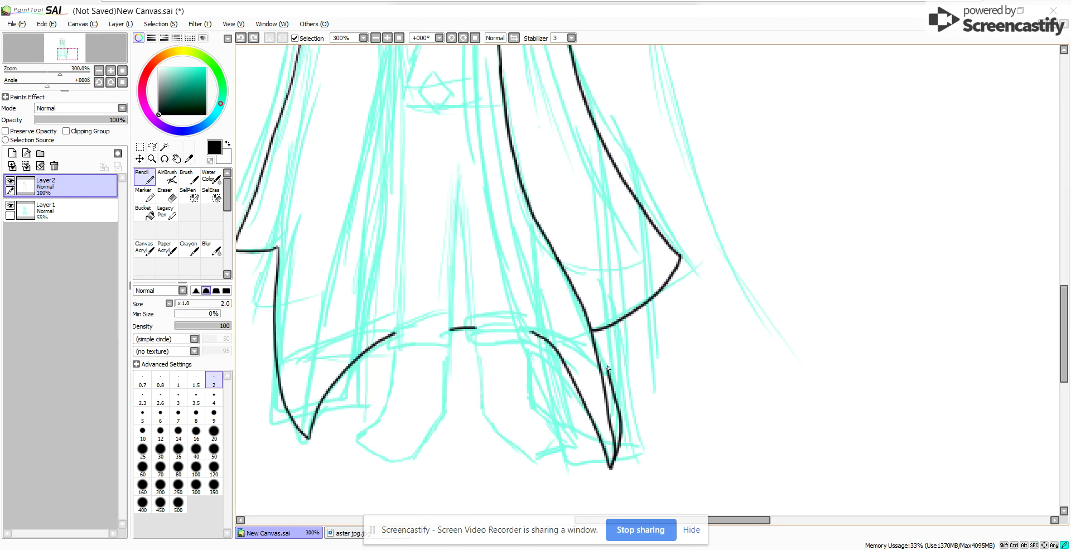
{"action": "left_click_drag", "start_coordinate": [601, 330], "coordinate": [600, 328]}
{"action": "scroll", "coordinate": [685, 440], "scroll_direction": "down", "scroll_amount": 5}
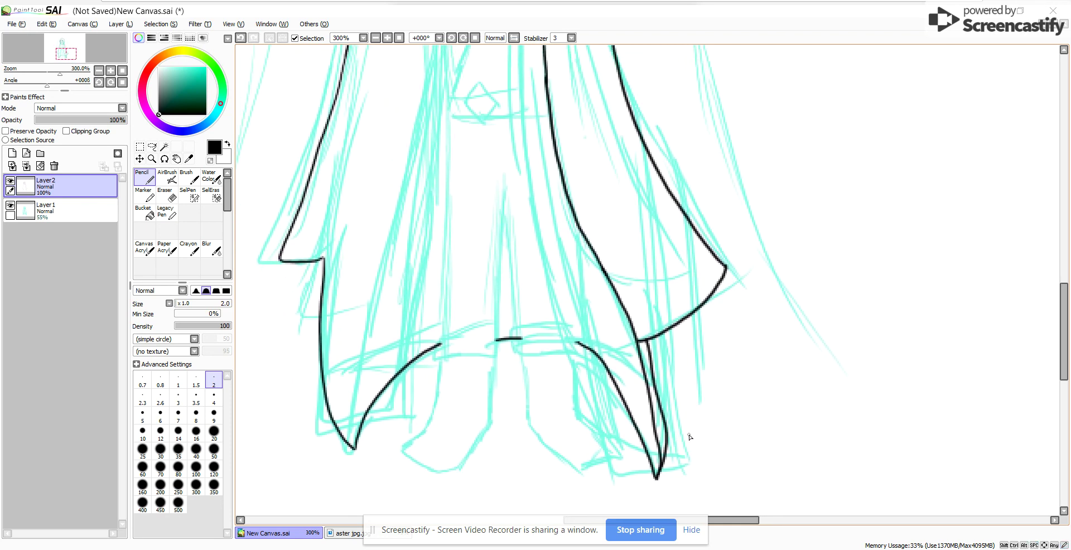
{"action": "scroll", "coordinate": [684, 444], "scroll_direction": "up", "scroll_amount": 2}
{"action": "scroll", "coordinate": [682, 444], "scroll_direction": "up", "scroll_amount": 3}
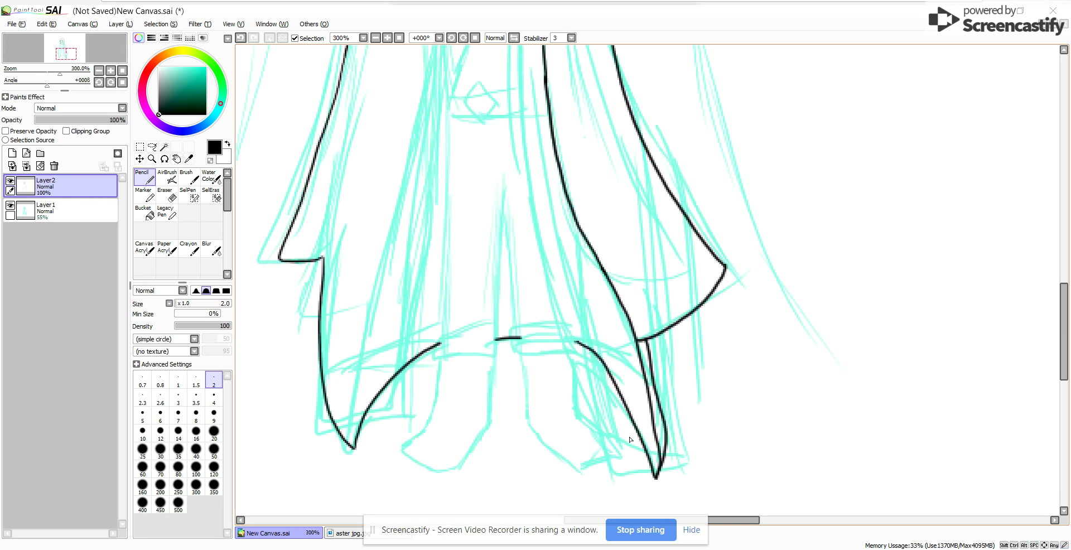
Step: Ink both cuffed boots below the robe hem and erase the hem line overlapping the right-hand boot's cuff
{"action": "left_click_drag", "start_coordinate": [497, 406], "coordinate": [504, 383]}
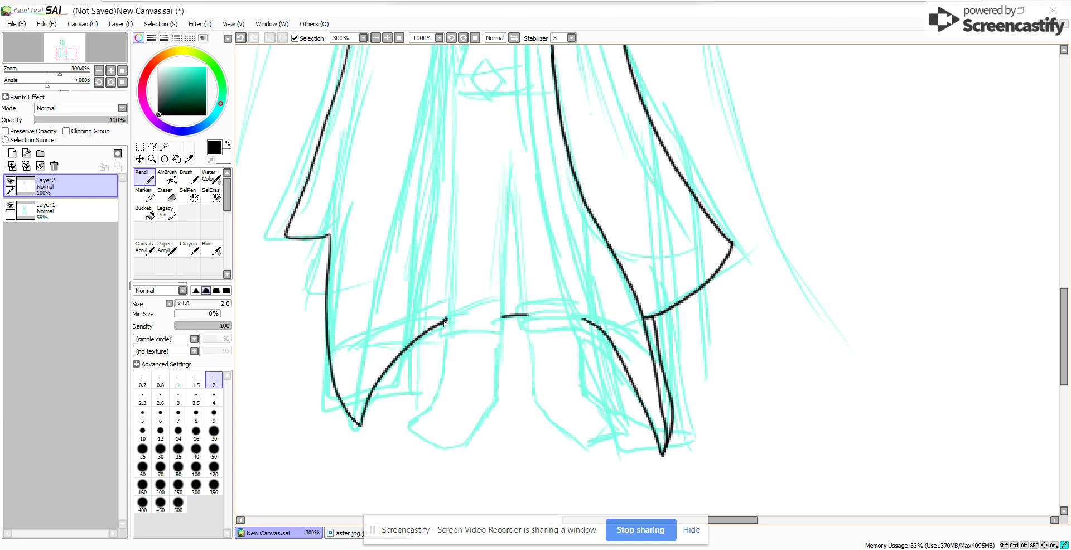
{"action": "mouse_move", "coordinate": [494, 314]}
{"action": "left_mouse_down"}
{"action": "mouse_move", "coordinate": [451, 319]}
{"action": "mouse_move", "coordinate": [436, 398]}
{"action": "left_mouse_up"}
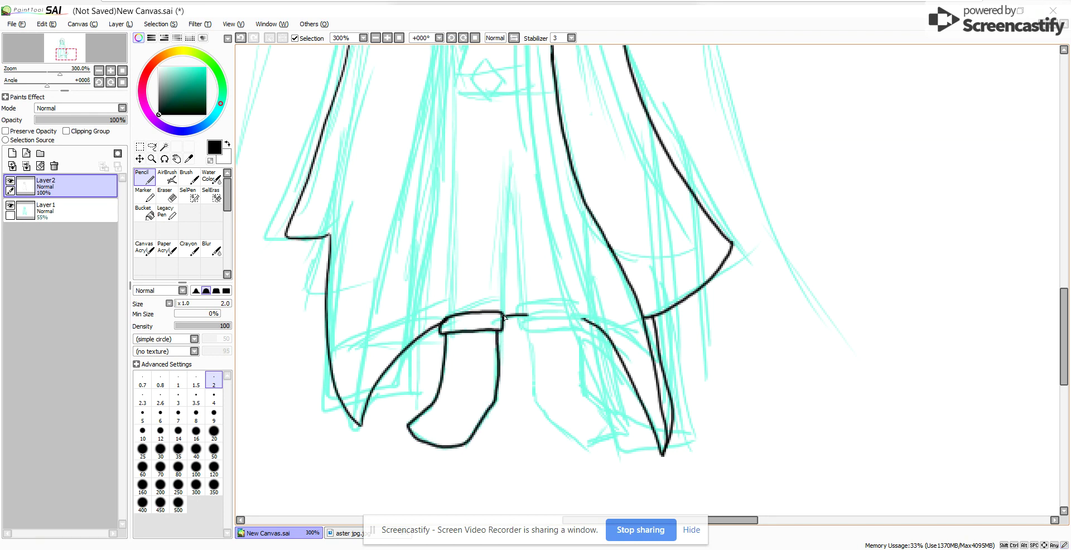
{"action": "mouse_move", "coordinate": [518, 308]}
{"action": "left_mouse_down"}
{"action": "mouse_move", "coordinate": [560, 329]}
{"action": "mouse_move", "coordinate": [551, 304]}
{"action": "mouse_move", "coordinate": [519, 311]}
{"action": "left_mouse_up"}
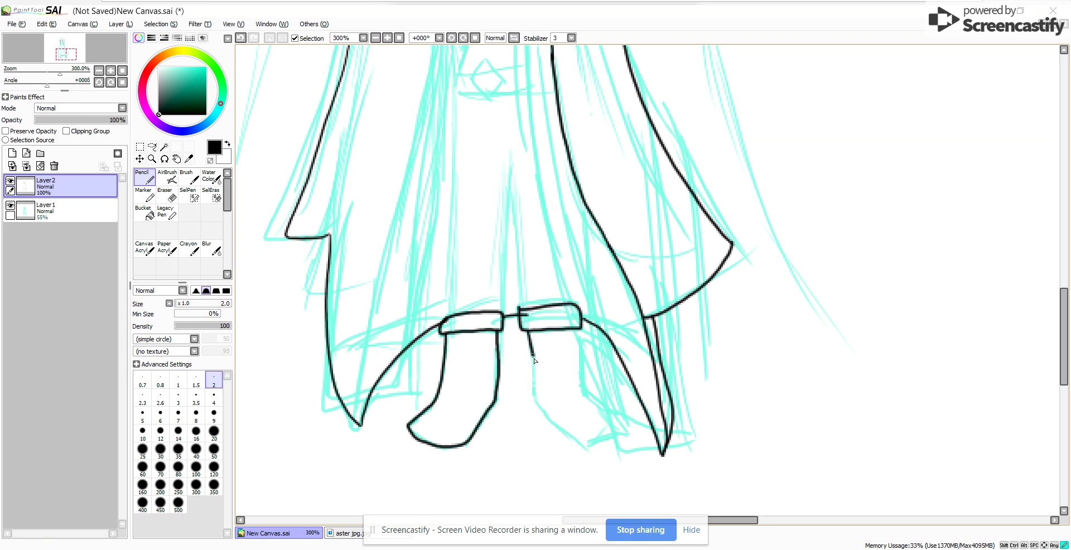
{"action": "mouse_move", "coordinate": [556, 427]}
{"action": "left_mouse_down"}
{"action": "mouse_move", "coordinate": [592, 446]}
{"action": "mouse_move", "coordinate": [590, 400]}
{"action": "left_mouse_up"}
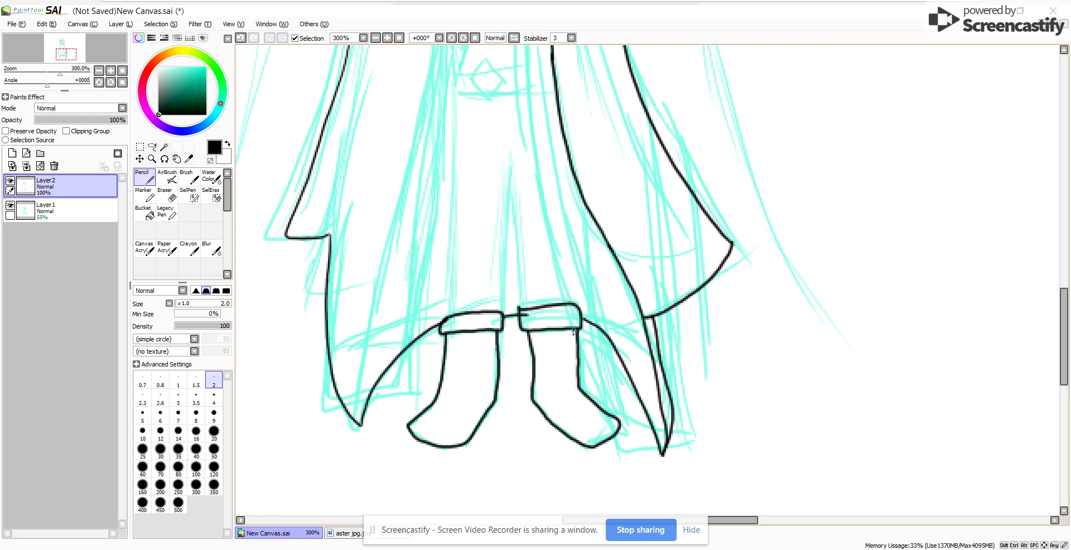
{"action": "key", "text": "e"}
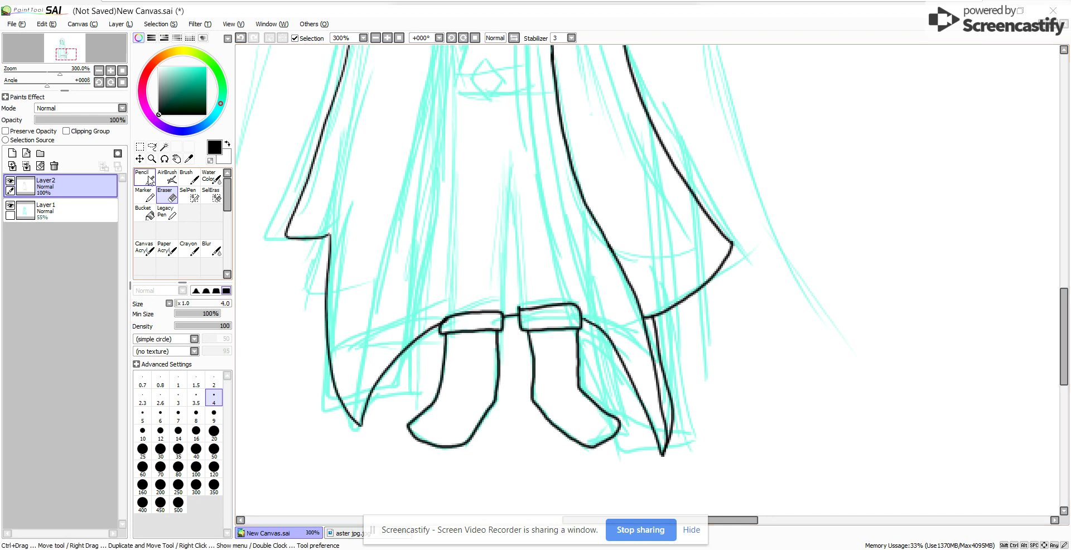
{"action": "key", "text": "n"}
Step: Ink the narrow inverted V between the legs and the left leg's outer line from the boot cuff to the waist
{"action": "mouse_move", "coordinate": [523, 234]}
{"action": "left_mouse_down"}
{"action": "mouse_move", "coordinate": [509, 390]}
{"action": "mouse_move", "coordinate": [500, 391]}
{"action": "left_mouse_up"}
{"action": "left_click_drag", "start_coordinate": [509, 445], "coordinate": [490, 289]}
{"action": "mouse_move", "coordinate": [490, 360]}
{"action": "left_mouse_down"}
{"action": "mouse_move", "coordinate": [485, 462]}
{"action": "mouse_move", "coordinate": [433, 385]}
{"action": "mouse_move", "coordinate": [435, 224]}
{"action": "left_mouse_up"}
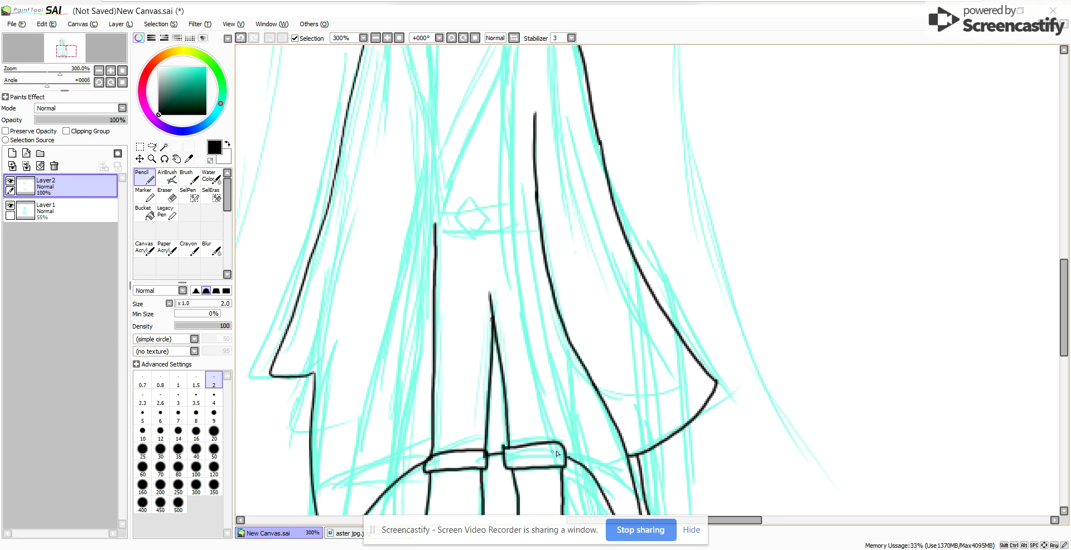
Step: Ink the right outer line of the leg and torso from the boot cuff up to the long hair lock
{"action": "mouse_move", "coordinate": [552, 437]}
{"action": "left_mouse_down"}
{"action": "mouse_move", "coordinate": [505, 202]}
{"action": "mouse_move", "coordinate": [502, 87]}
{"action": "mouse_move", "coordinate": [518, 198]}
{"action": "left_mouse_up"}
{"action": "key", "text": "ctrl+z"}
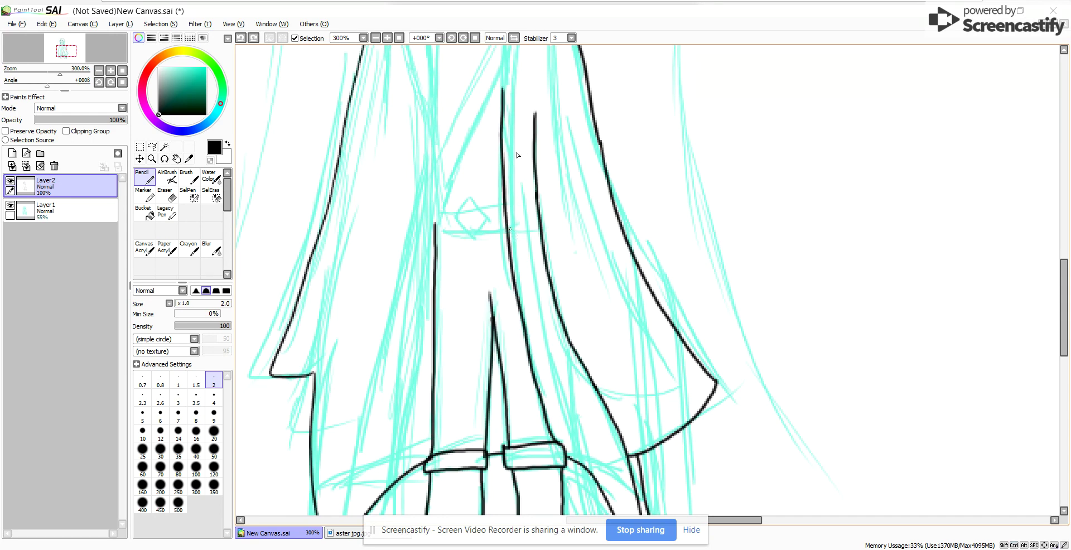
{"action": "left_click_drag", "start_coordinate": [513, 146], "coordinate": [482, 324]}
{"action": "left_click_drag", "start_coordinate": [472, 279], "coordinate": [471, 182]}
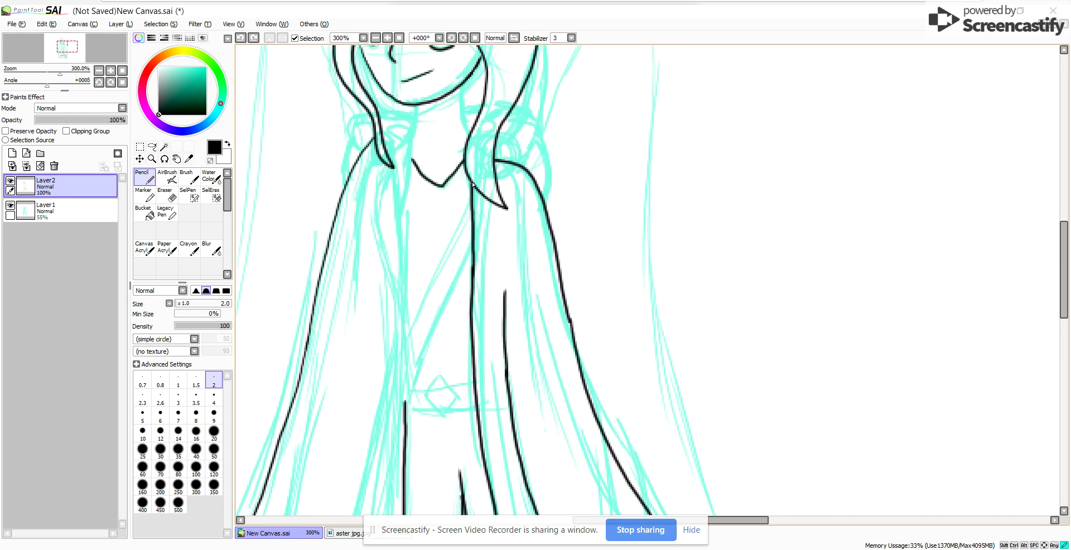
Step: Ink the bunched collar and shoulder curve beside the right hair lock, plus the matching curve on the left shoulder
{"action": "left_click_drag", "start_coordinate": [537, 264], "coordinate": [505, 338]}
{"action": "key", "text": "ctrl+z"}
{"action": "left_click_drag", "start_coordinate": [565, 247], "coordinate": [540, 358]}
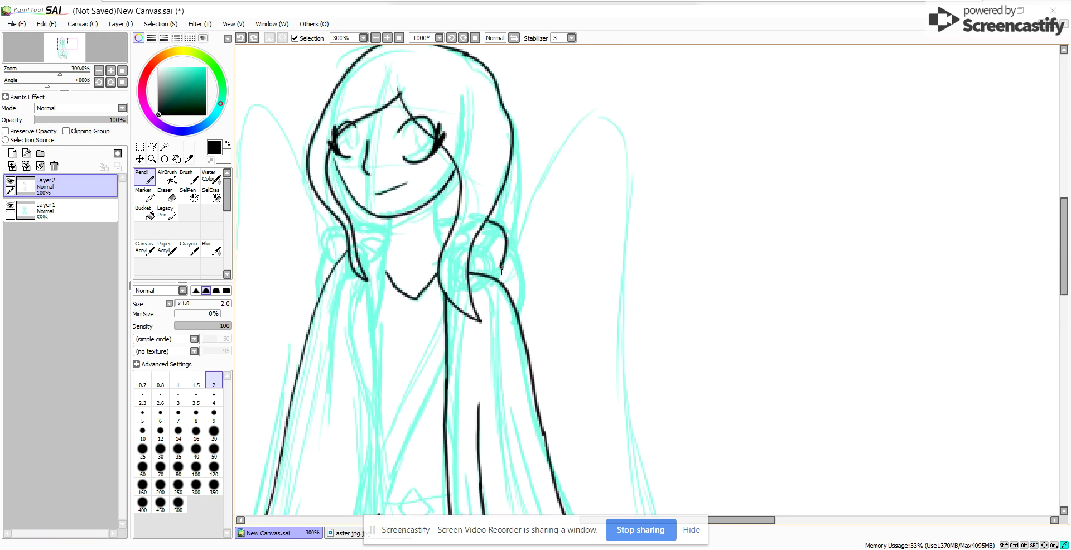
{"action": "mouse_move", "coordinate": [502, 254]}
{"action": "left_mouse_down"}
{"action": "mouse_move", "coordinate": [523, 302]}
{"action": "mouse_move", "coordinate": [593, 336]}
{"action": "left_mouse_up"}
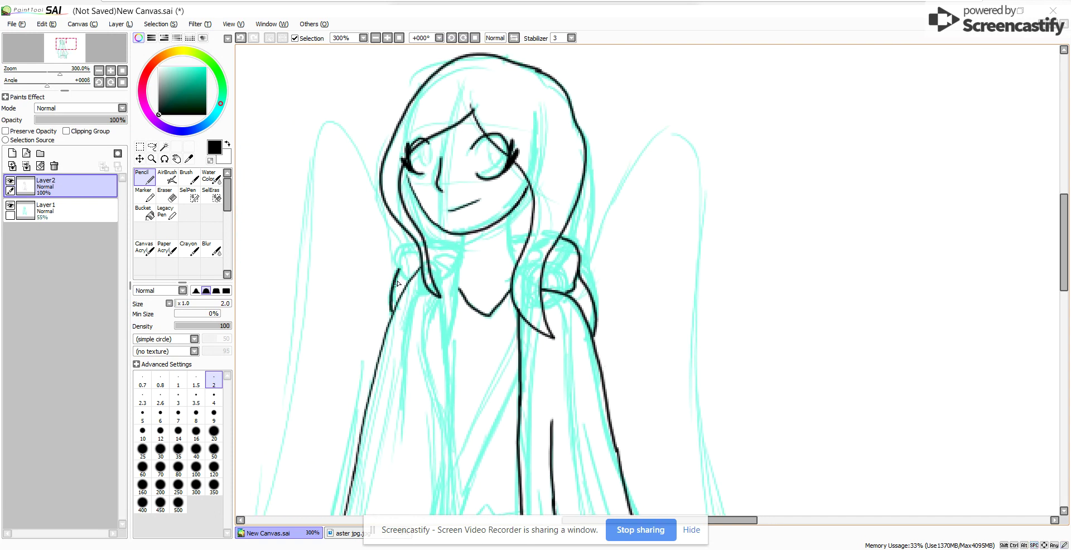
Step: Ink the bunched collar around the left hair lock and the left side of the neck
{"action": "left_click_drag", "start_coordinate": [425, 245], "coordinate": [453, 246]}
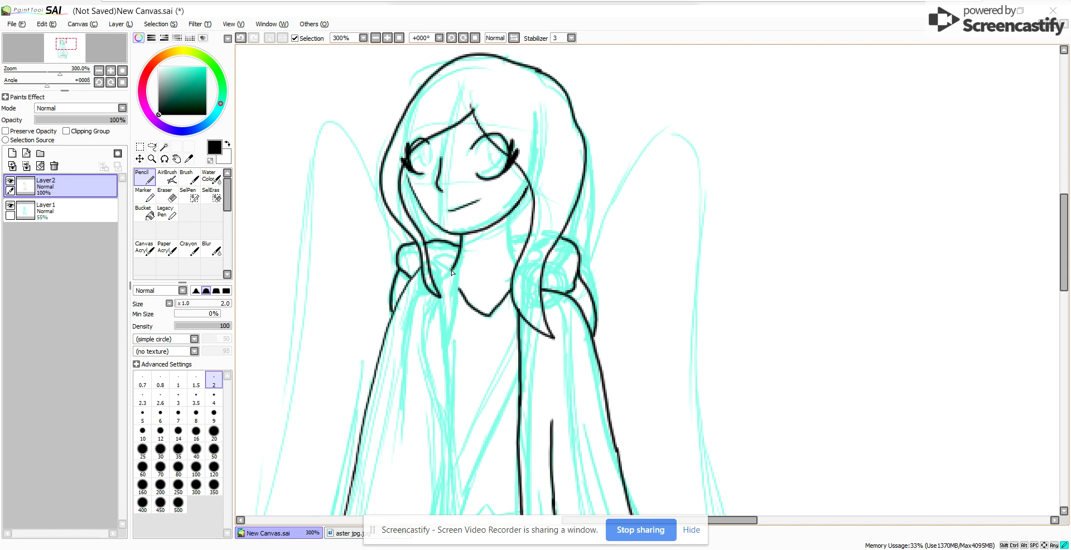
{"action": "left_click_drag", "start_coordinate": [434, 269], "coordinate": [435, 273]}
{"action": "left_click_drag", "start_coordinate": [472, 339], "coordinate": [459, 376]}
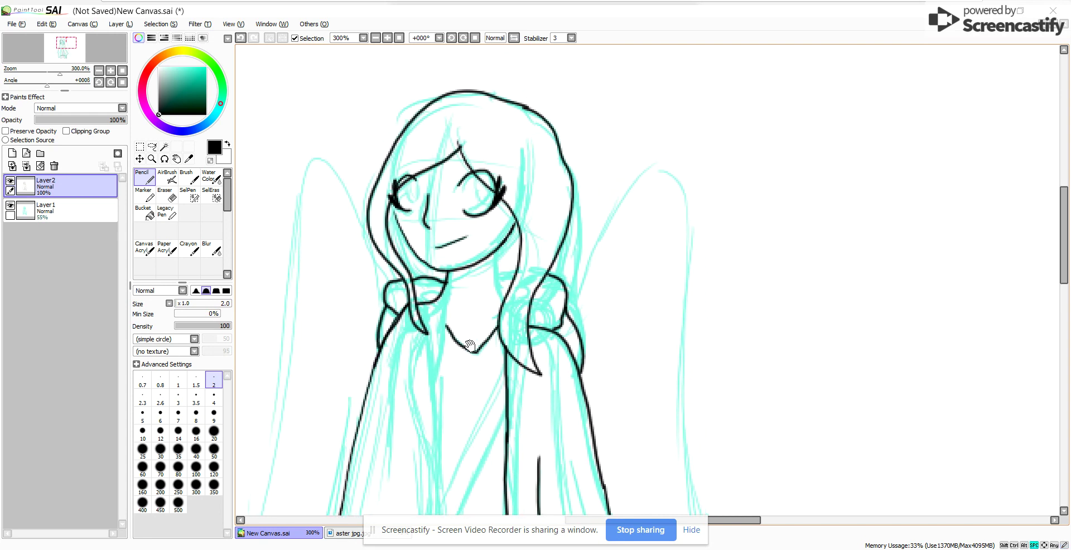
Step: Ink the right side of the neck and the collar fold details around the hair locks
{"action": "left_click_drag", "start_coordinate": [494, 248], "coordinate": [504, 302]}
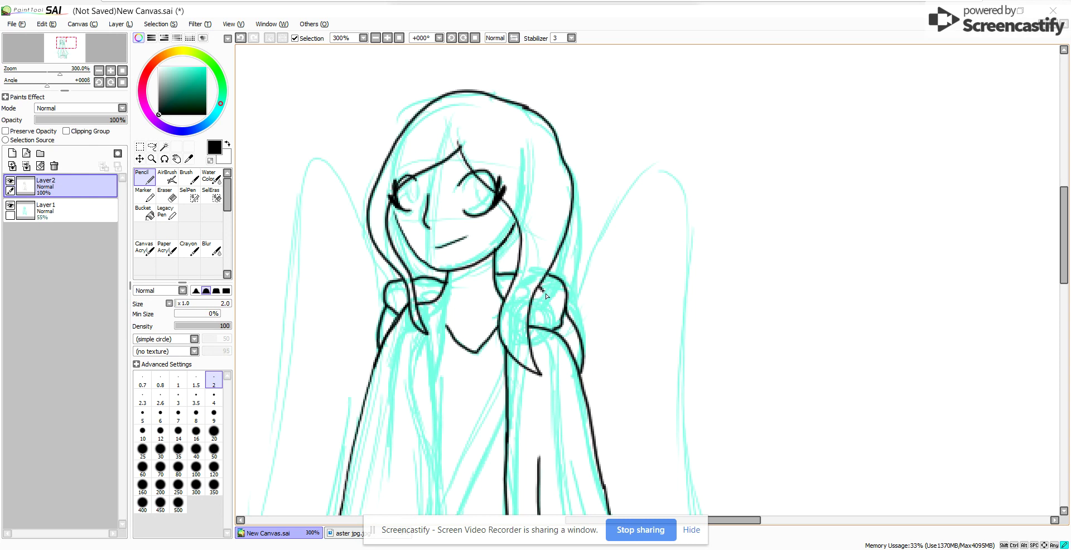
{"action": "key", "text": "ctrl+z"}
{"action": "left_click_drag", "start_coordinate": [547, 295], "coordinate": [537, 292]}
{"action": "left_click_drag", "start_coordinate": [440, 290], "coordinate": [426, 293]}
Step: Extend the left torso line from the waist up to the collar, meeting the neckline
{"action": "left_click_drag", "start_coordinate": [458, 357], "coordinate": [510, 143]}
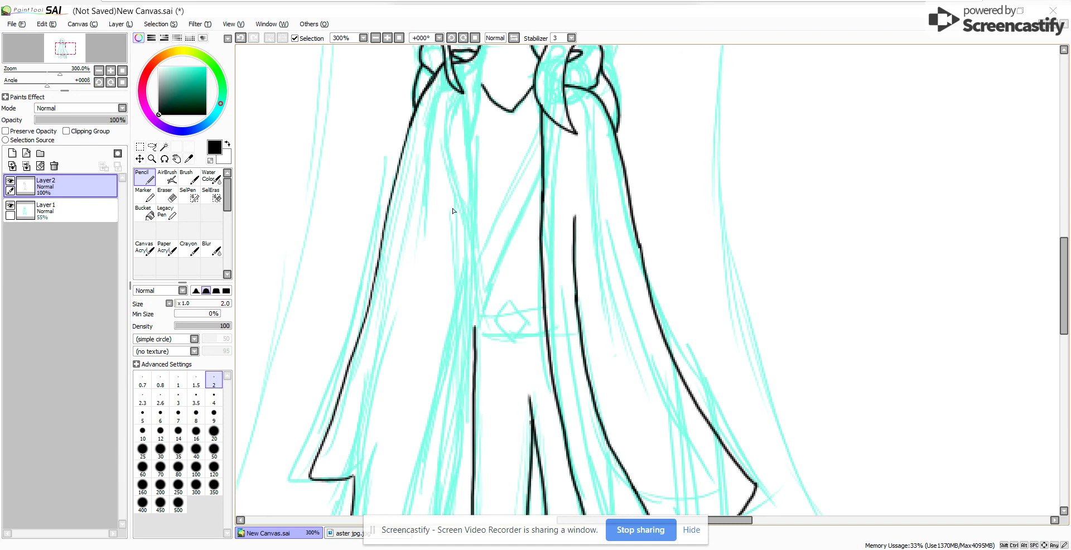
{"action": "left_click_drag", "start_coordinate": [479, 330], "coordinate": [477, 104]}
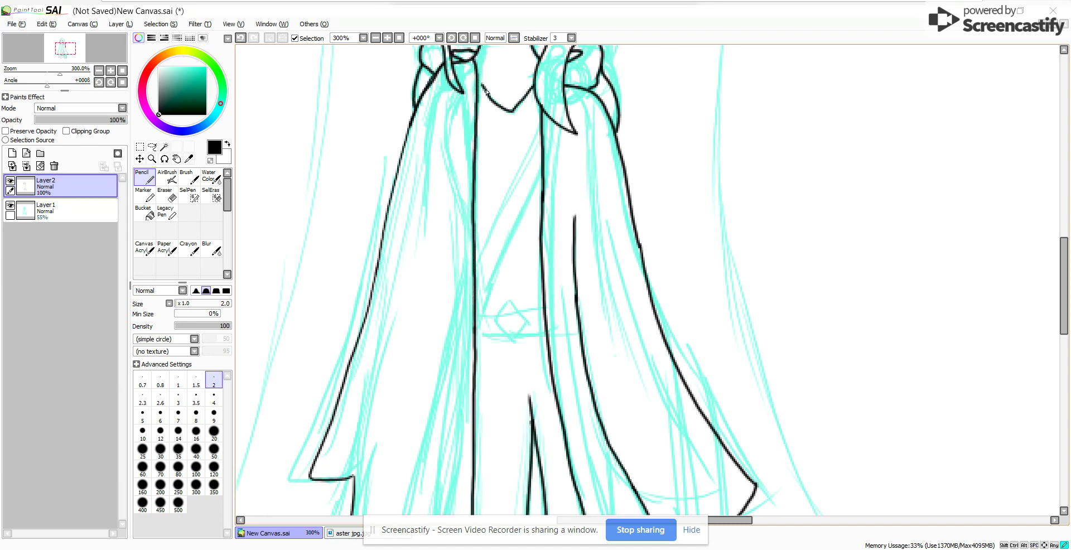
{"action": "left_click_drag", "start_coordinate": [489, 244], "coordinate": [501, 177]}
Step: Ink the inner edge of the left-hand cloak panel between the shoulder and the hem notch, replacing the first attempt
{"action": "left_click_drag", "start_coordinate": [366, 412], "coordinate": [427, 51]}
{"action": "left_click_drag", "start_coordinate": [455, 247], "coordinate": [457, 333]}
{"action": "scroll", "coordinate": [467, 340], "scroll_direction": "down", "scroll_amount": 5}
{"action": "scroll", "coordinate": [467, 341], "scroll_direction": "up", "scroll_amount": 4}
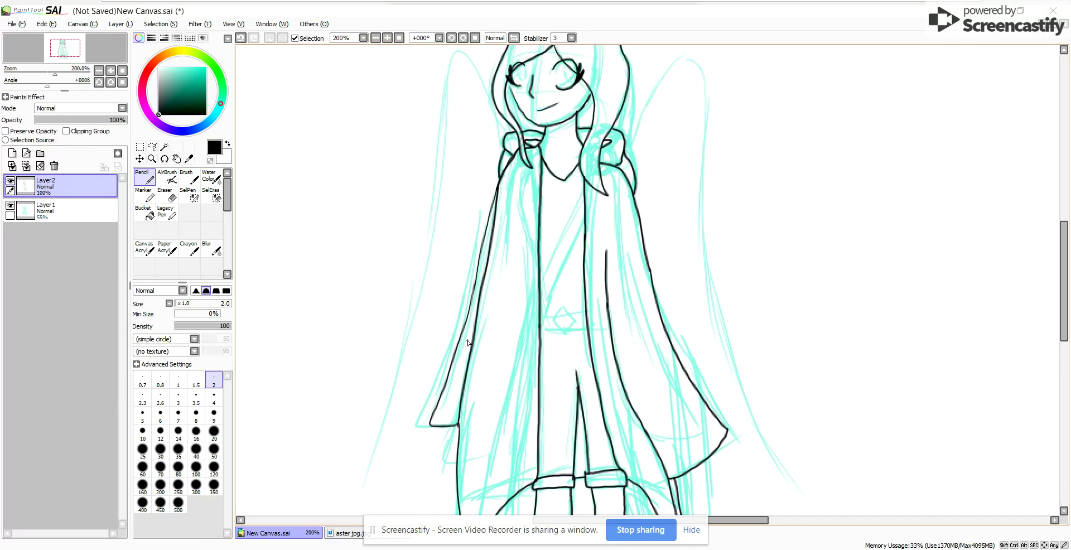
{"action": "key", "text": "ctrl+z"}
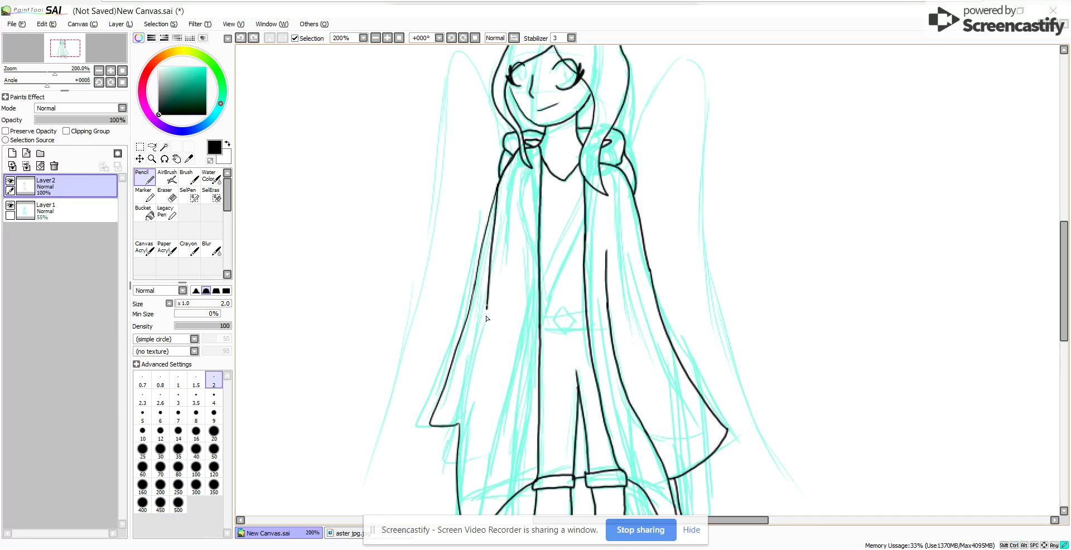